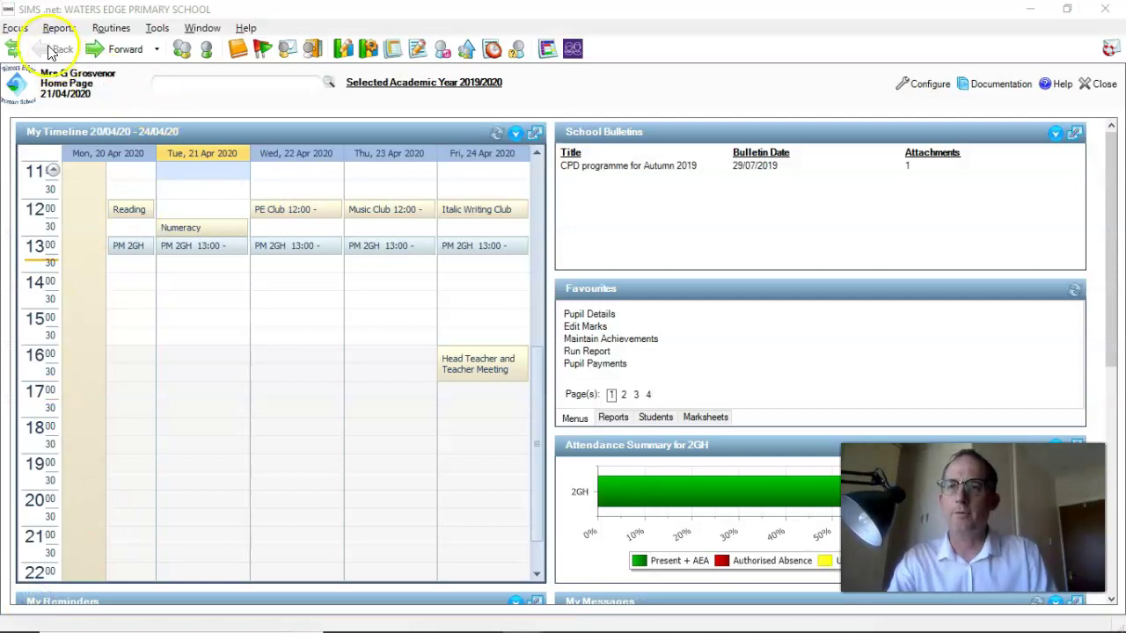
- Open the assessment lookup tables and start a new lookup table
{"action": "left_click", "coordinate": [13, 29]}
{"action": "mouse_move", "coordinate": [89, 298]}
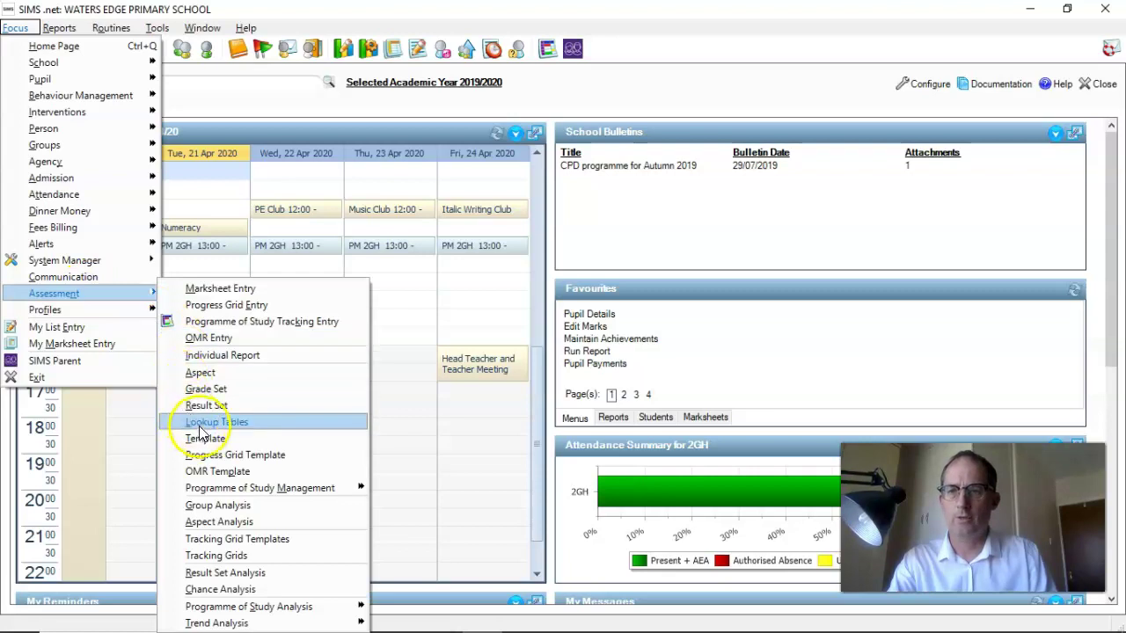
{"action": "left_click", "coordinate": [201, 427]}
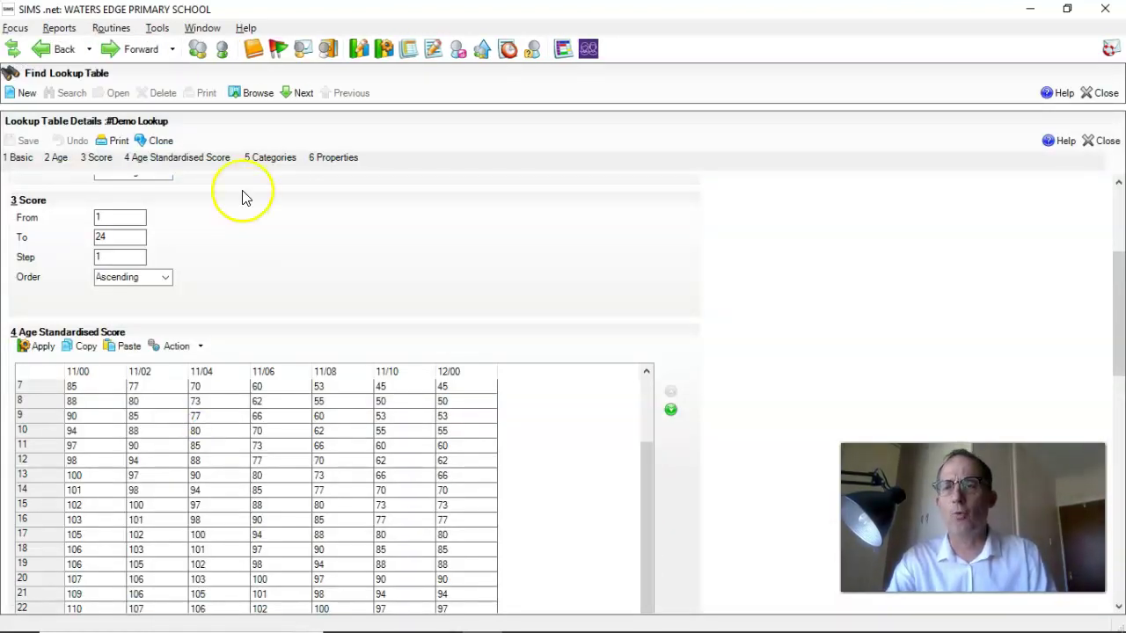
{"action": "left_click", "coordinate": [20, 93]}
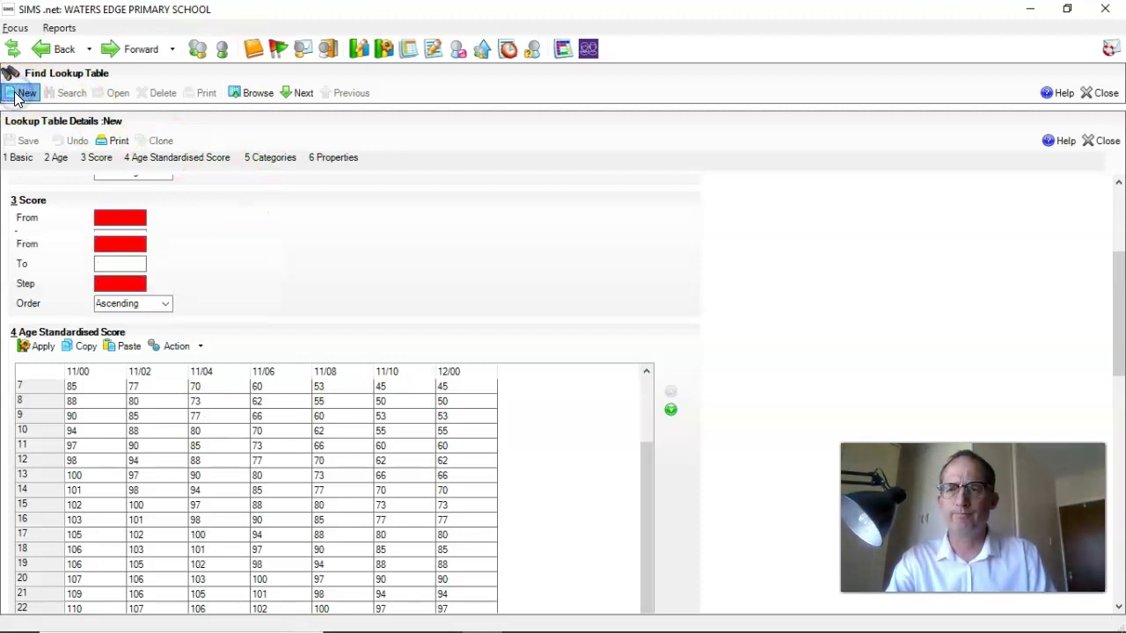
- Name the new lookup table "#Demo Lookup non age related" and set its type to Marks-Integer
{"action": "type", "text": "#"}
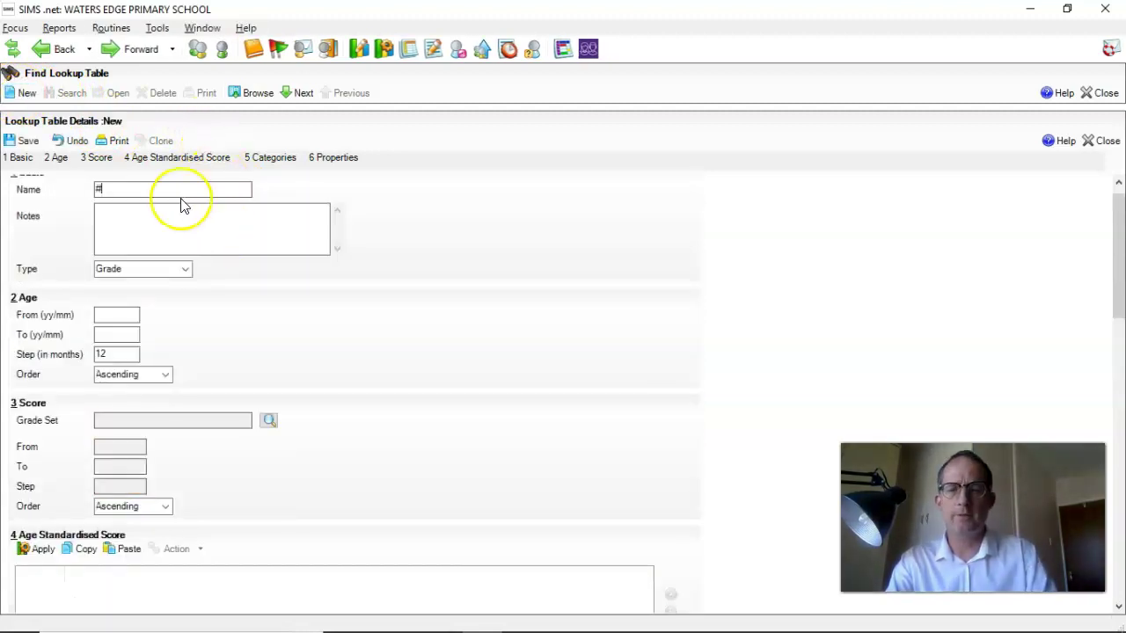
{"action": "type", "text": "Demo Loo"}
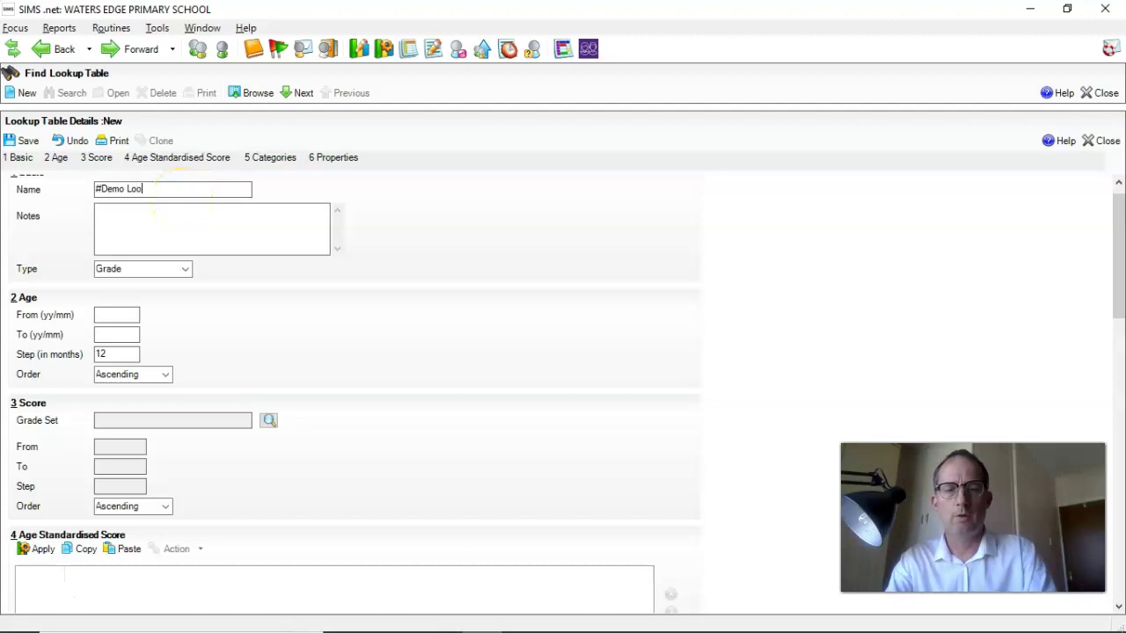
{"action": "type", "text": "kup no"}
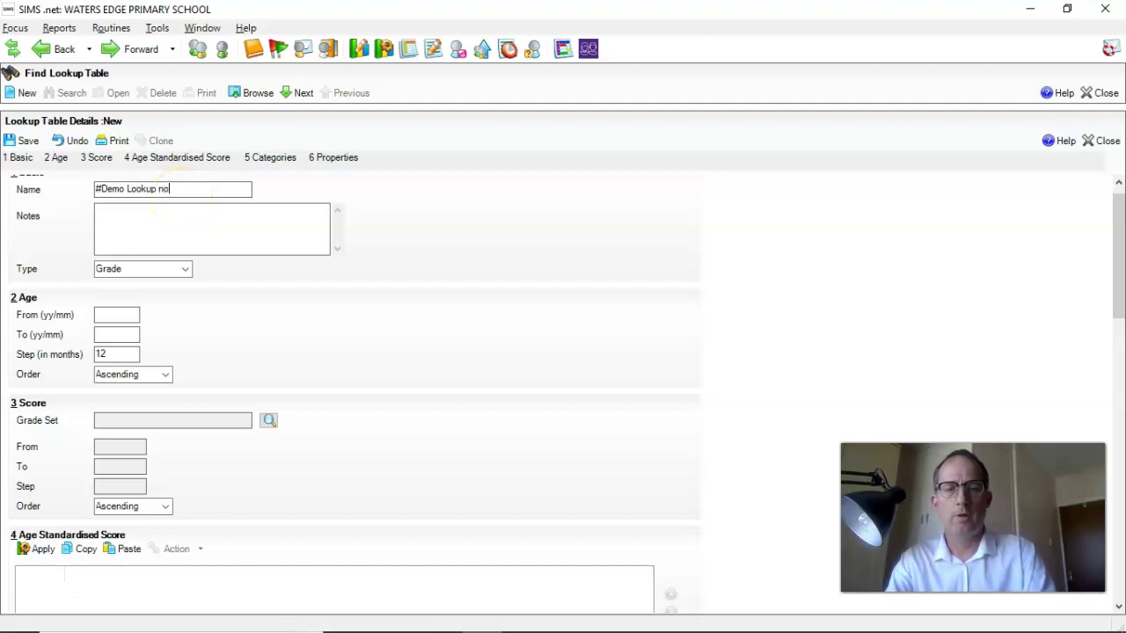
{"action": "type", "text": "n age "}
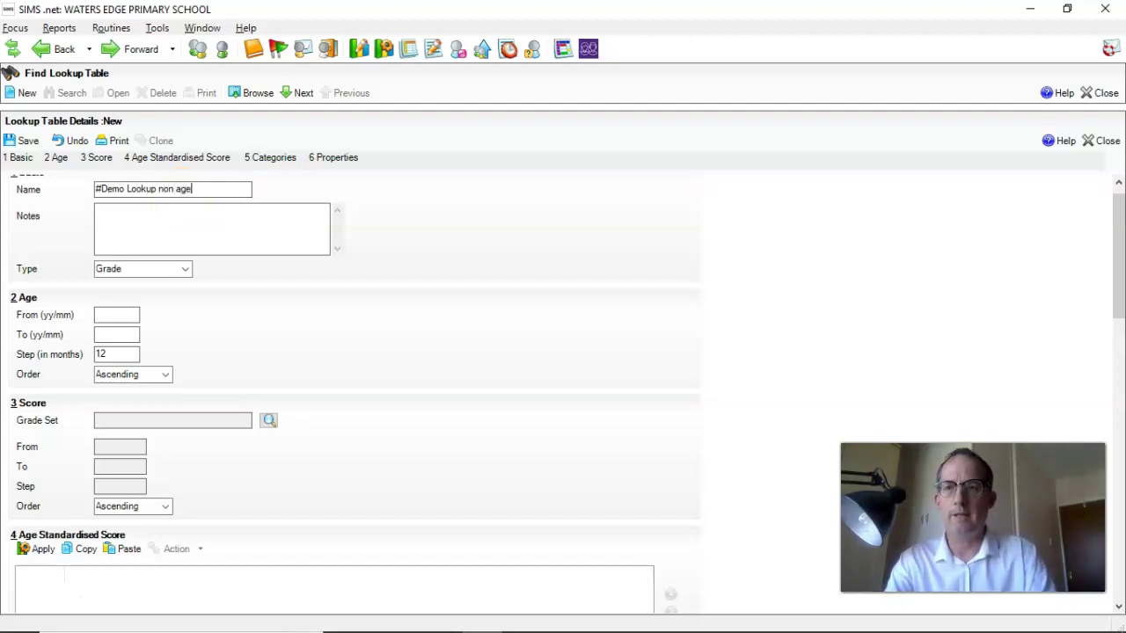
{"action": "type", "text": "related"}
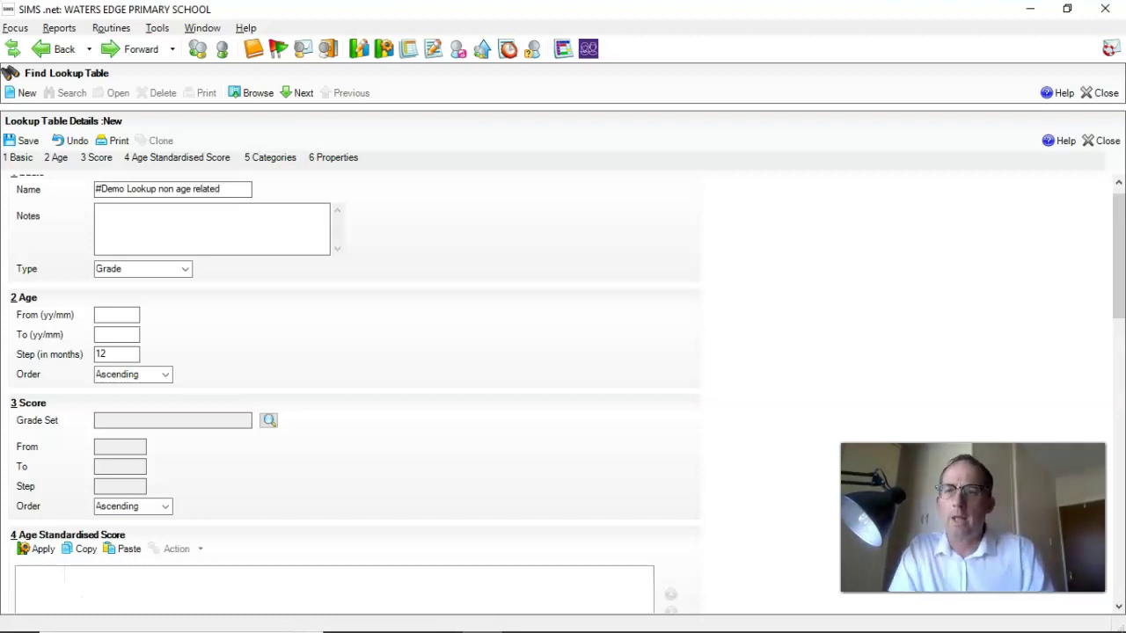
{"action": "left_click", "coordinate": [138, 268]}
{"action": "left_click", "coordinate": [145, 310]}
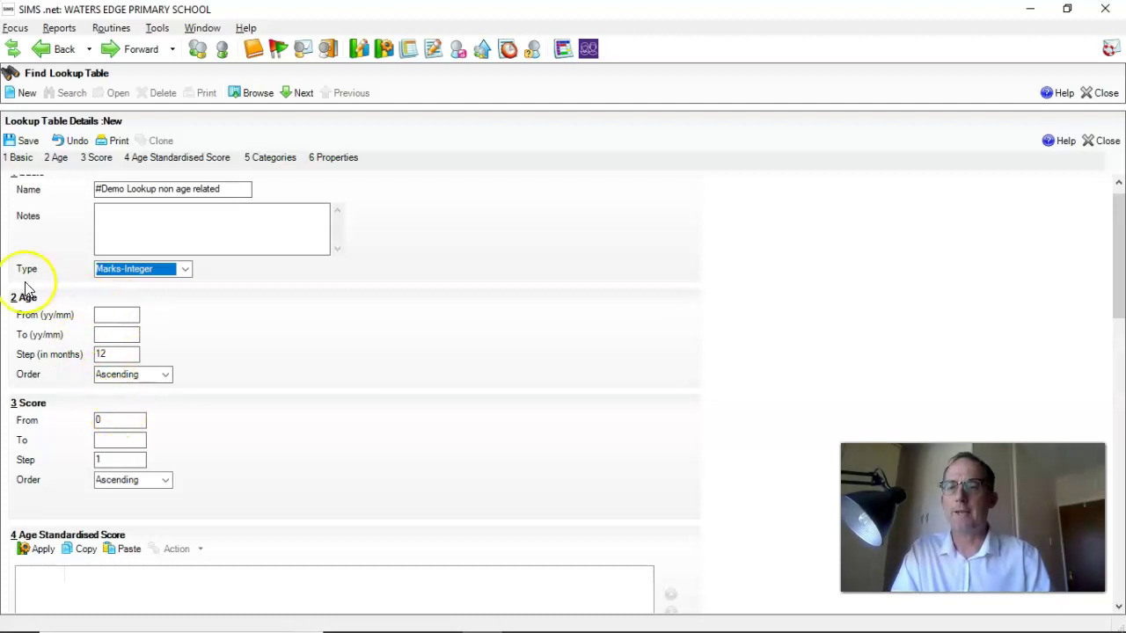
- Set the lookup table's score range from 1 to 24
{"action": "left_click", "coordinate": [121, 417]}
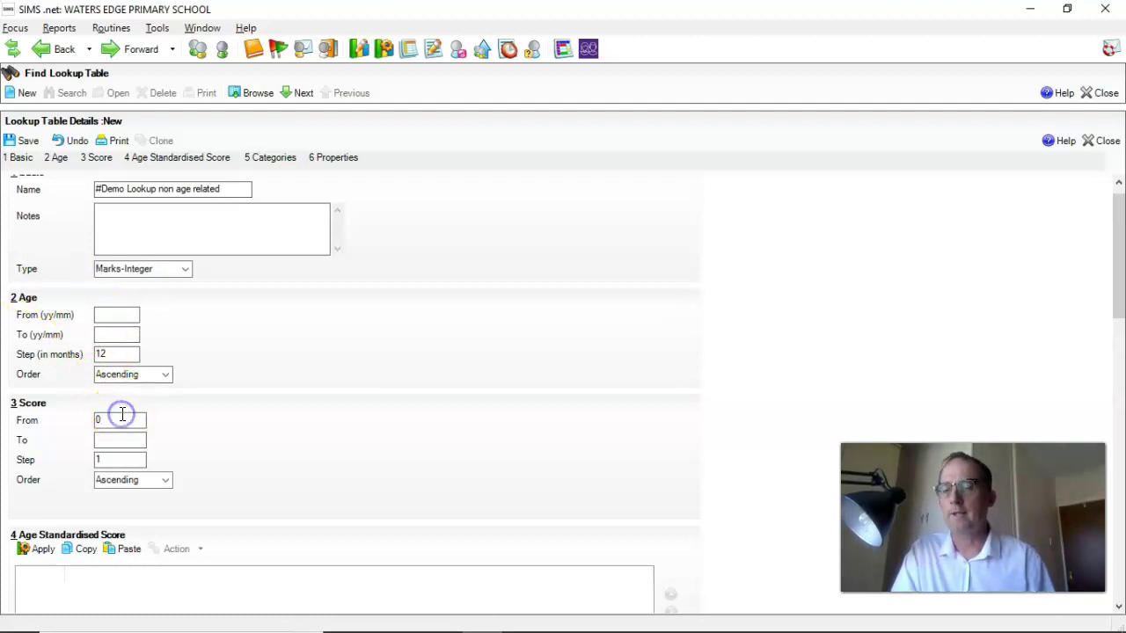
{"action": "key", "text": "BackSpace"}
{"action": "type", "text": "1"}
{"action": "left_click", "coordinate": [112, 439]}
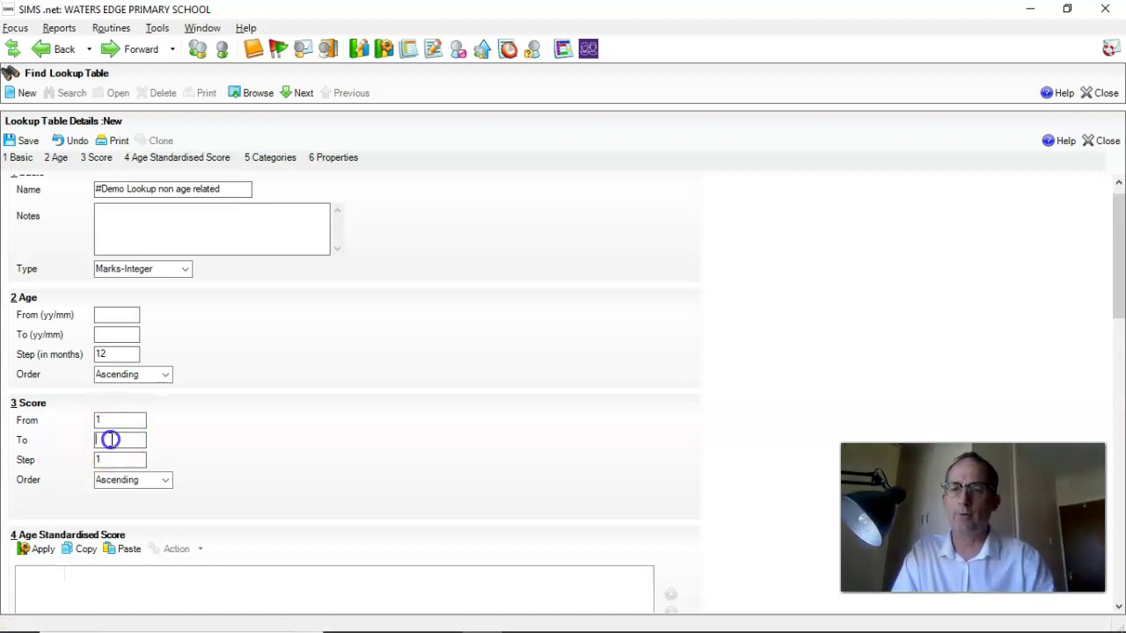
{"action": "type", "text": "24"}
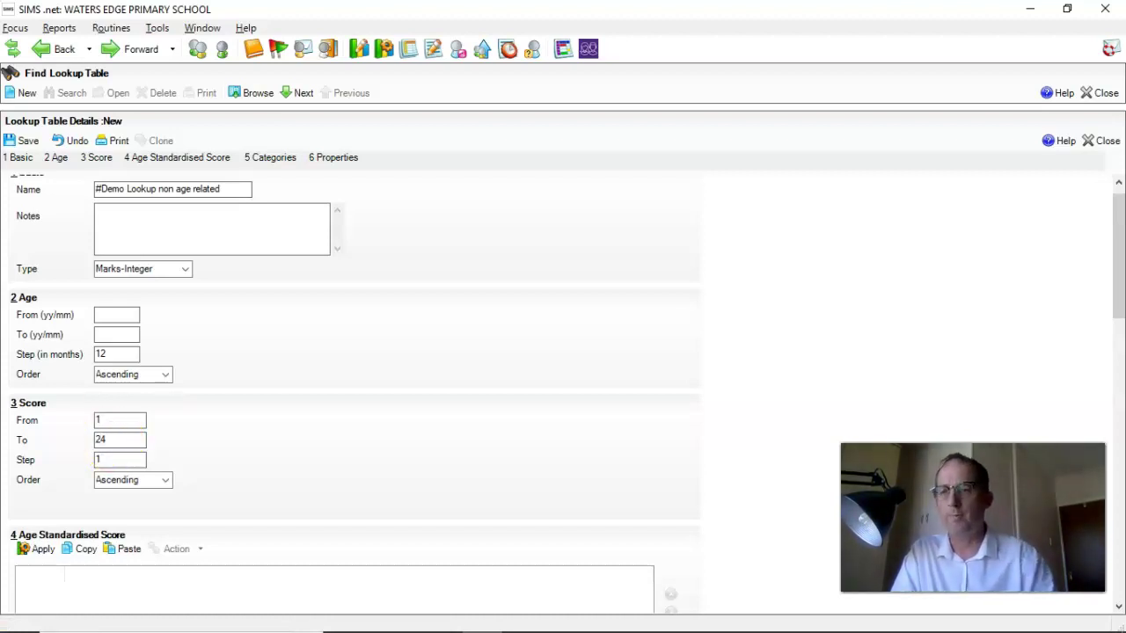
{"action": "left_click", "coordinate": [112, 460]}
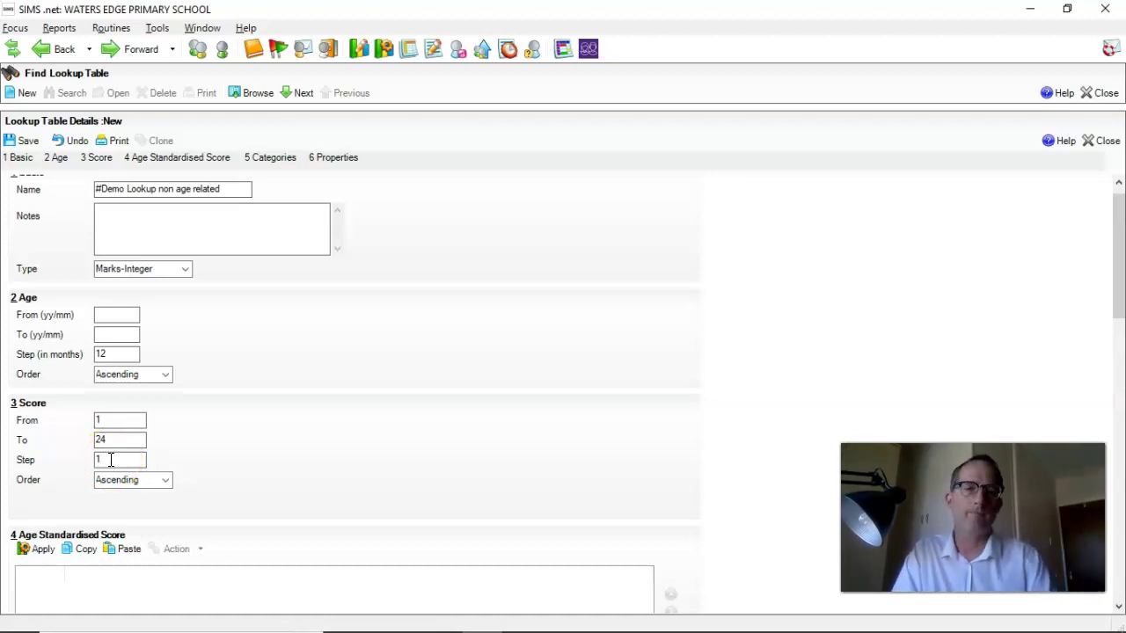
- Set the lookup table's age range from 07/00 to 12/00
{"action": "left_click", "coordinate": [115, 309]}
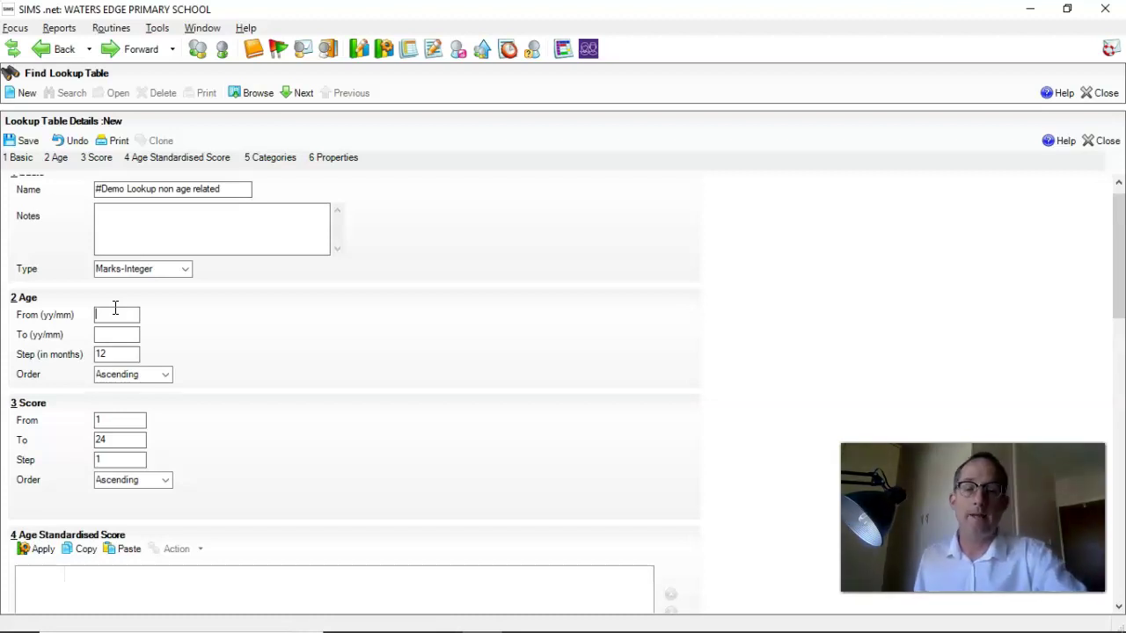
{"action": "type", "text": "7/0"}
{"action": "left_click", "coordinate": [109, 338]}
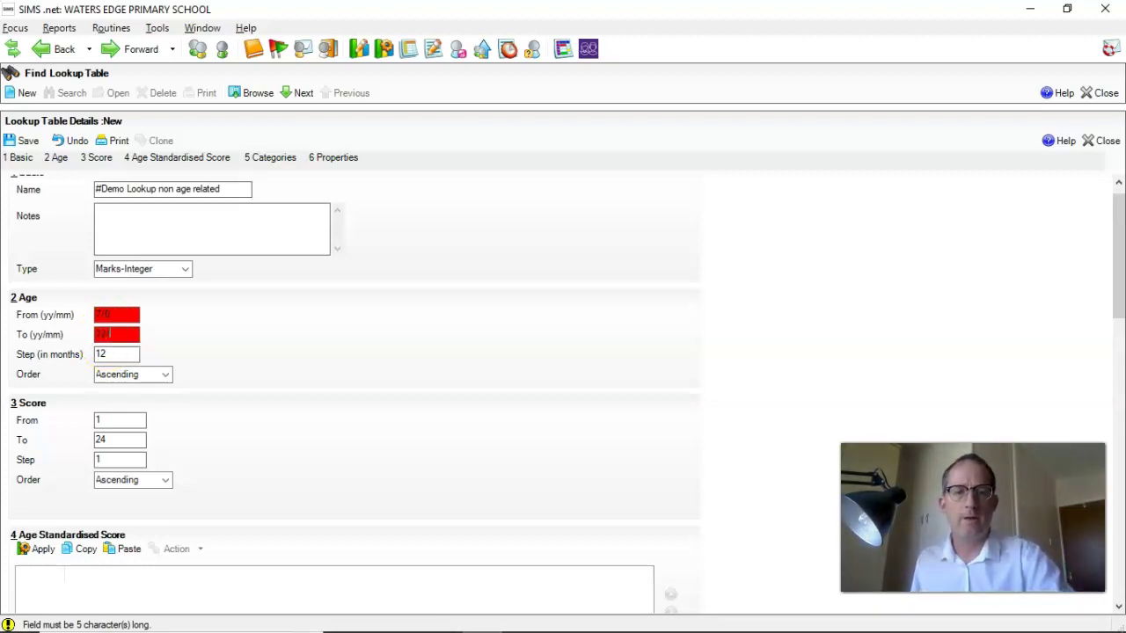
{"action": "type", "text": "00"}
{"action": "left_click", "coordinate": [112, 332]}
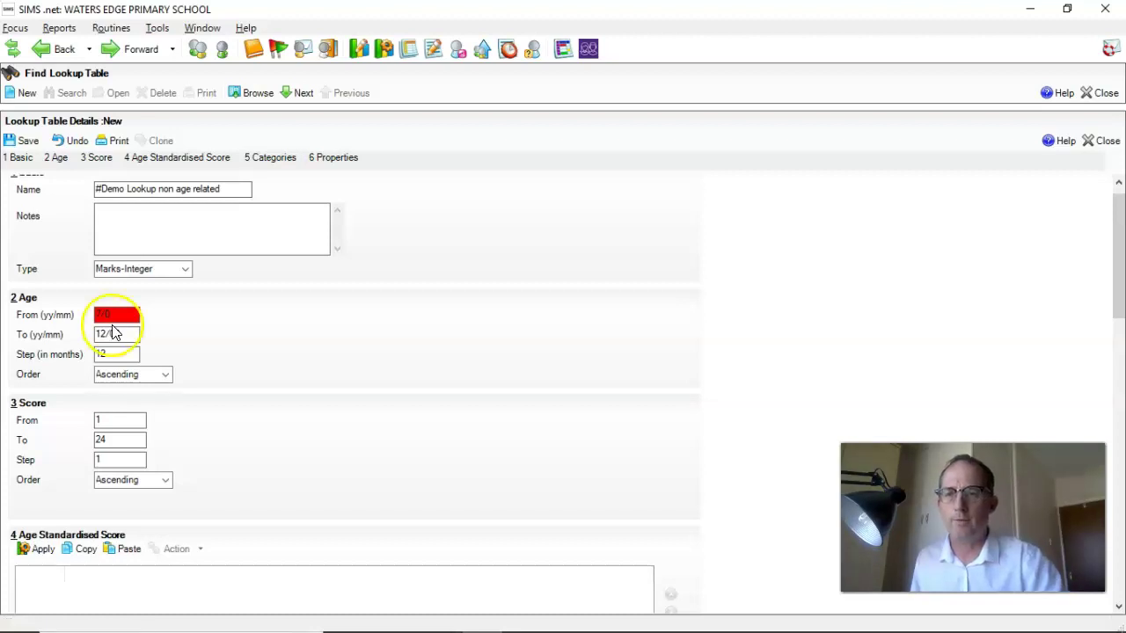
{"action": "left_click", "coordinate": [119, 315]}
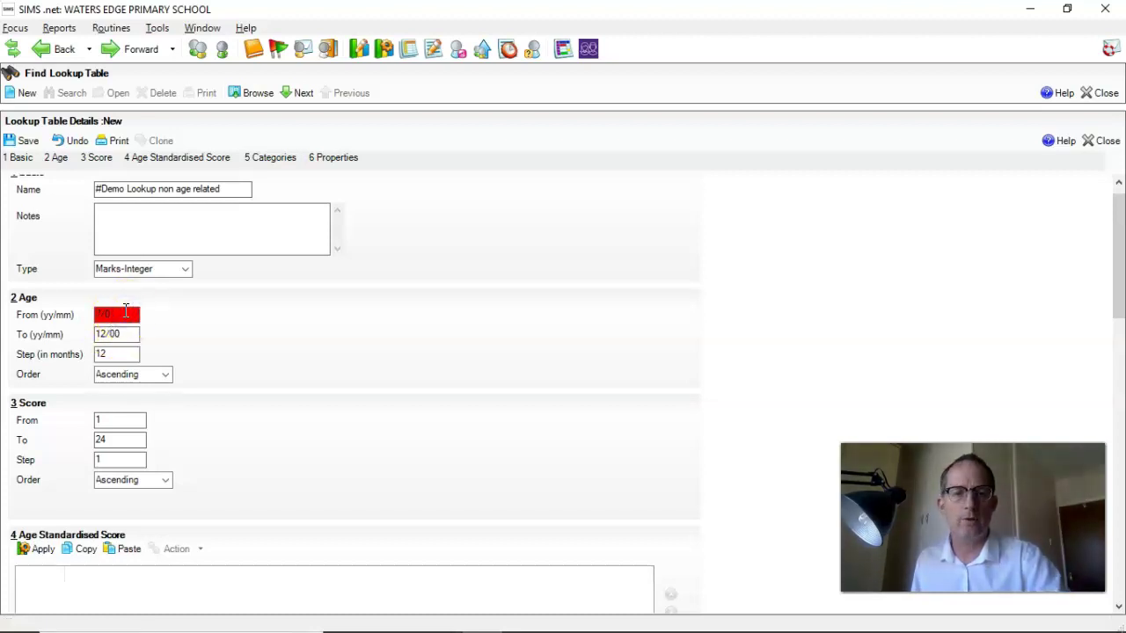
{"action": "type", "text": "0"}
{"action": "left_click", "coordinate": [112, 339]}
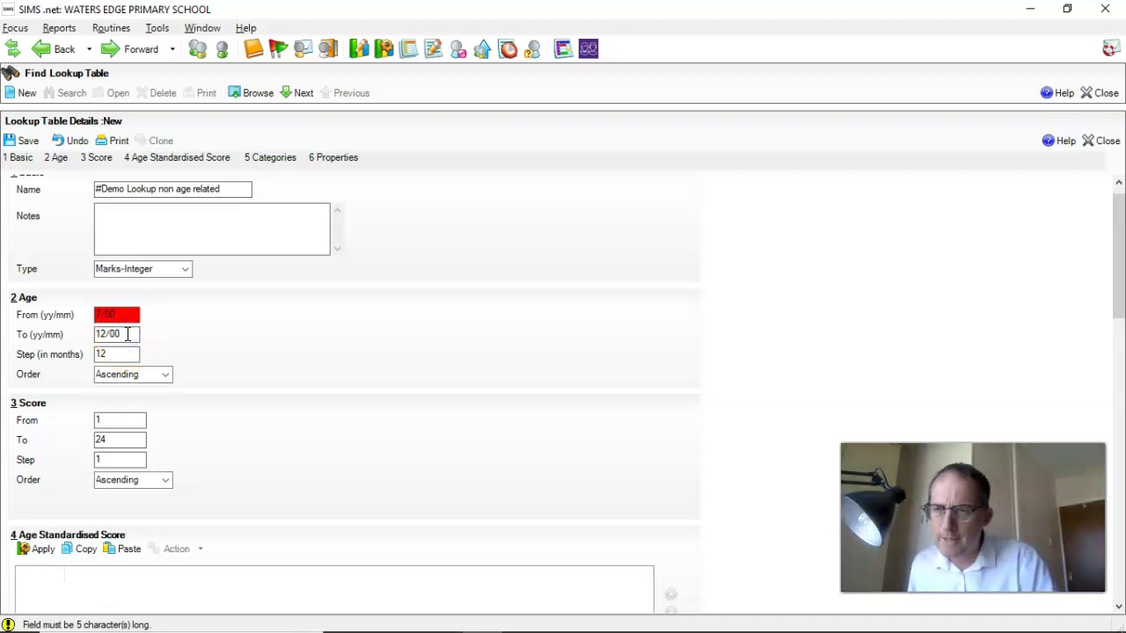
{"action": "left_click", "coordinate": [99, 314]}
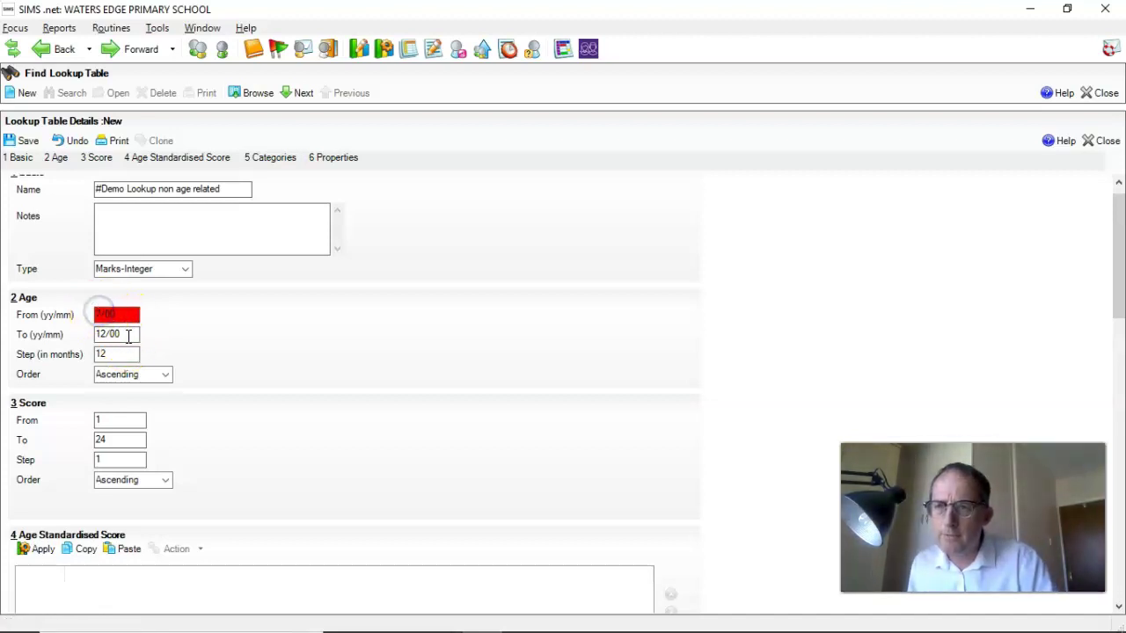
{"action": "left_click", "coordinate": [112, 314]}
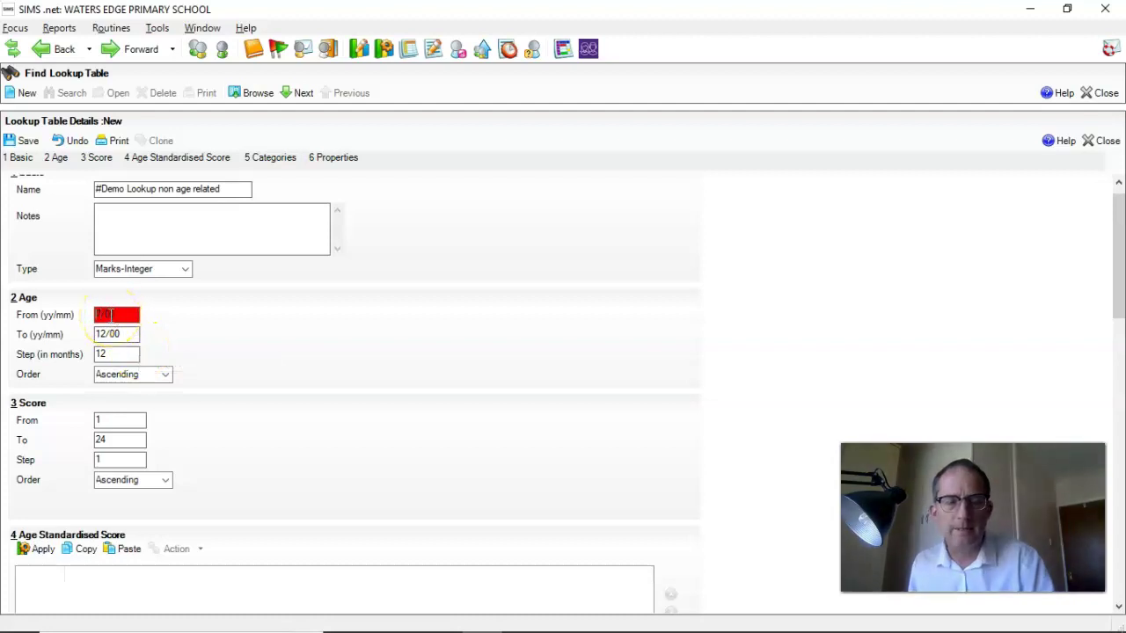
{"action": "left_click", "coordinate": [97, 314]}
{"action": "type", "text": "0"}
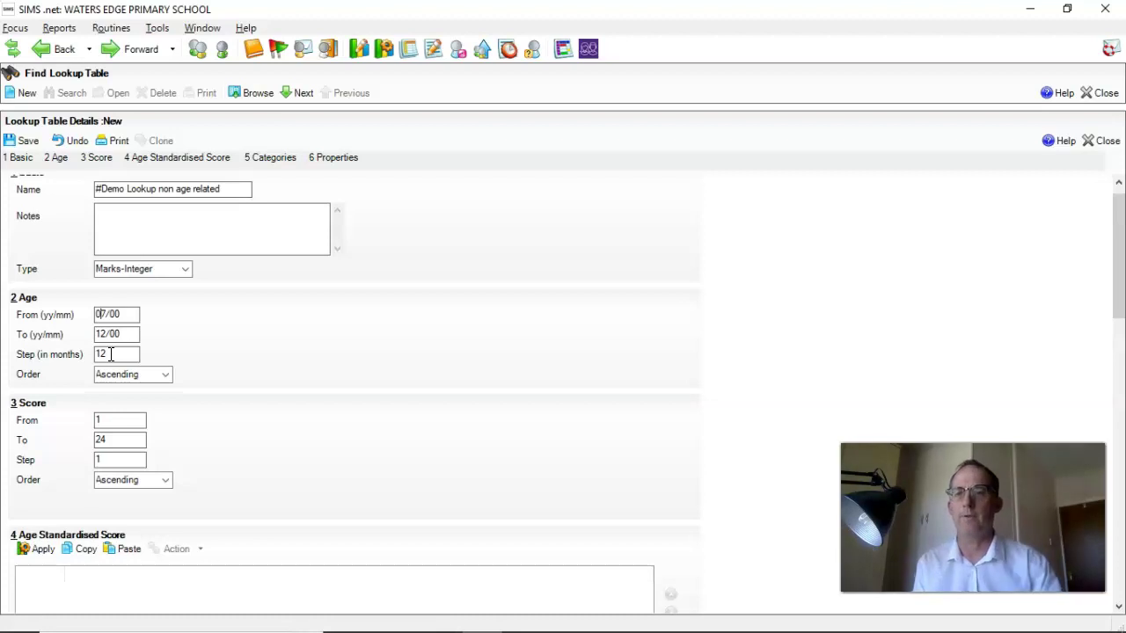
- Apply the age and score ranges to generate the Age Standardised Score grid, and look over its rows and columns
{"action": "left_click", "coordinate": [191, 372]}
{"action": "scroll", "coordinate": [191, 372], "scroll_direction": "down", "scroll_amount": 1}
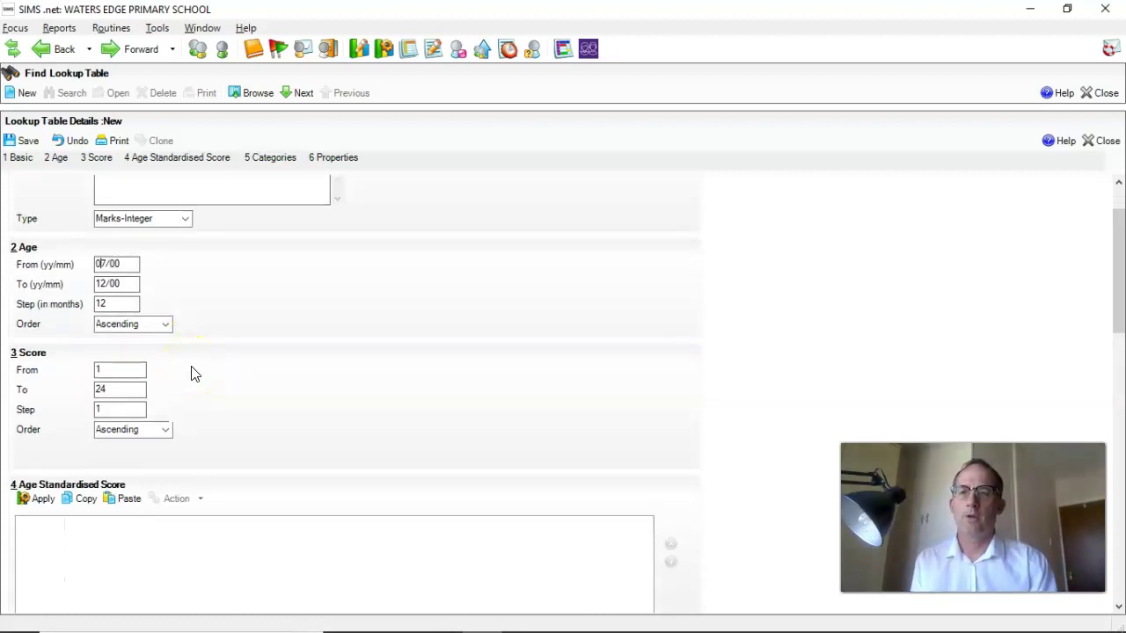
{"action": "scroll", "coordinate": [192, 373], "scroll_direction": "down", "scroll_amount": 2}
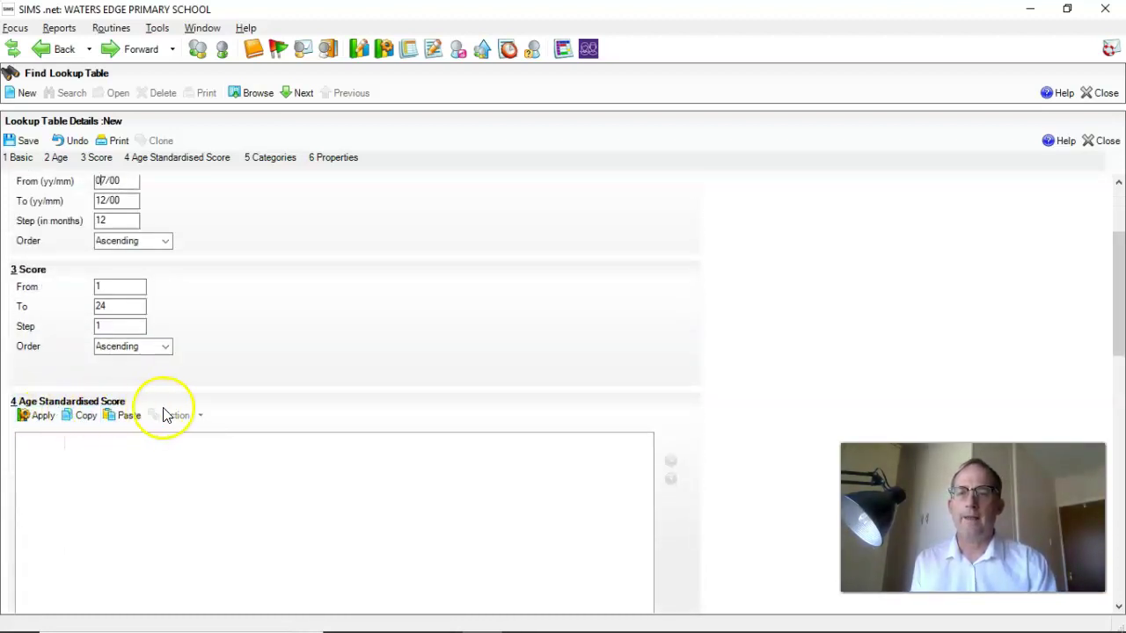
{"action": "left_click", "coordinate": [37, 419]}
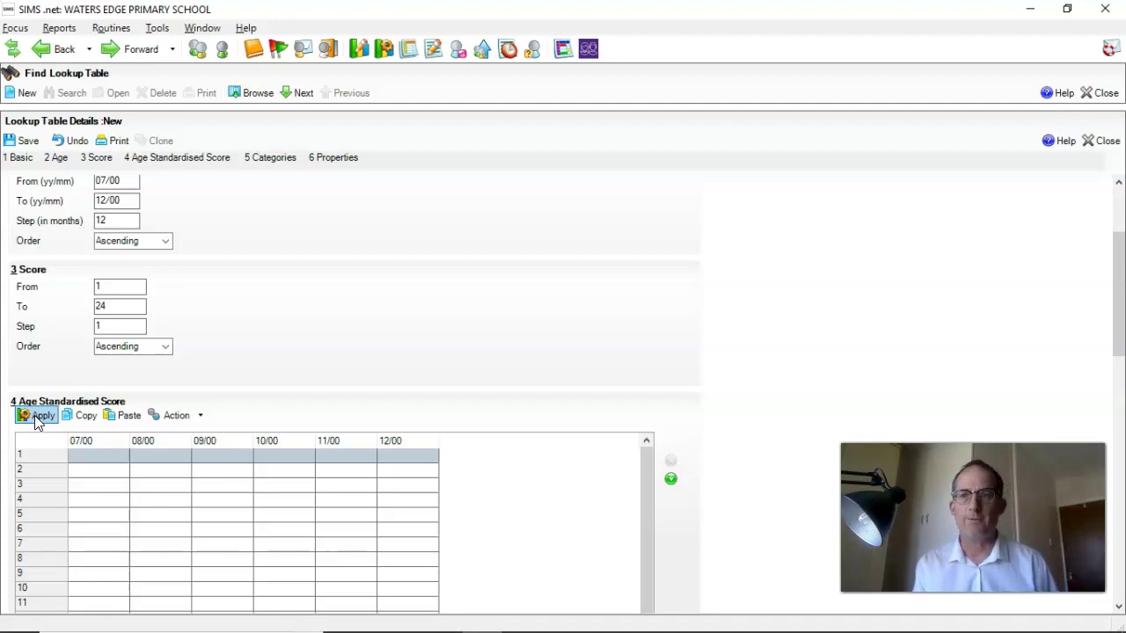
{"action": "scroll", "coordinate": [238, 445], "scroll_direction": "down", "scroll_amount": 3}
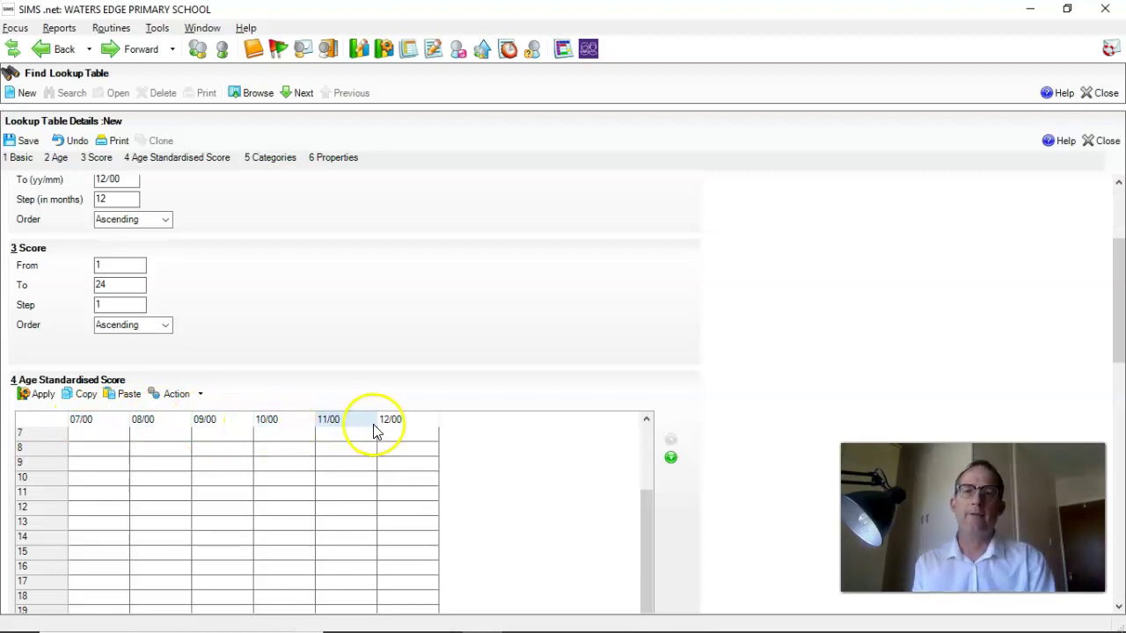
{"action": "scroll", "coordinate": [194, 317], "scroll_direction": "up", "scroll_amount": 1}
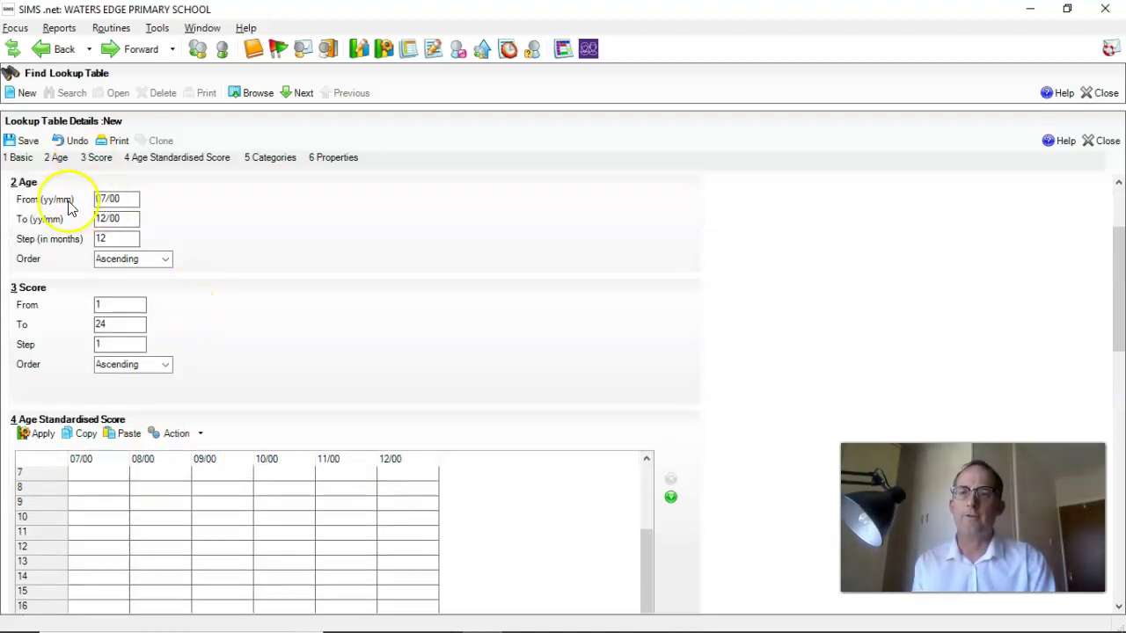
{"action": "scroll", "coordinate": [347, 277], "scroll_direction": "down", "scroll_amount": 3}
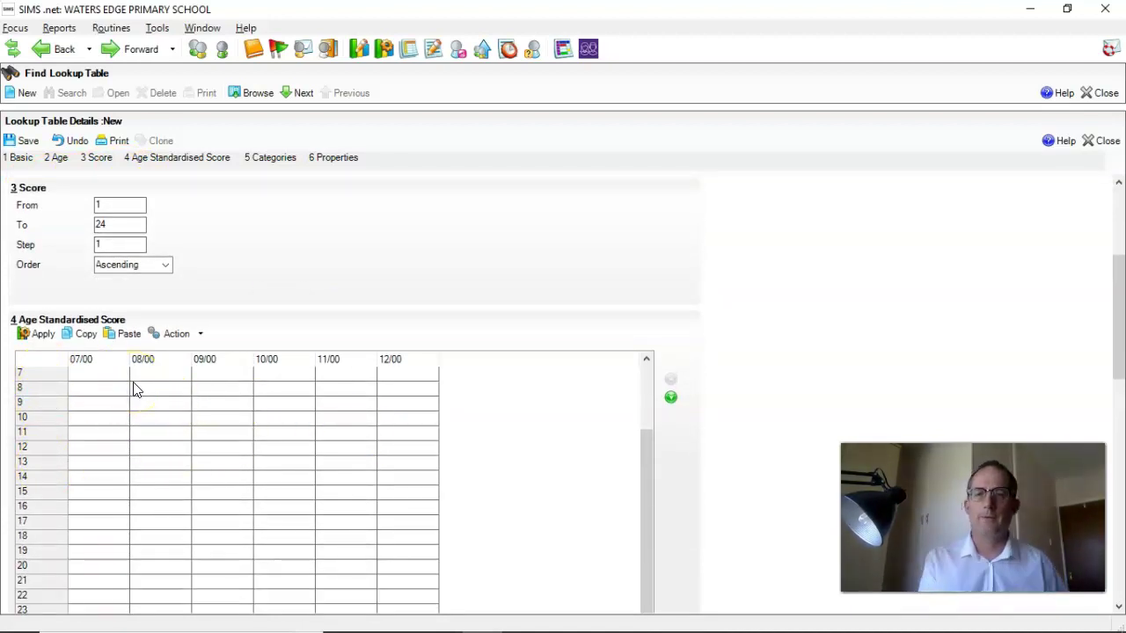
{"action": "scroll", "coordinate": [100, 419], "scroll_direction": "up", "scroll_amount": 6}
{"action": "scroll", "coordinate": [101, 420], "scroll_direction": "down", "scroll_amount": 7}
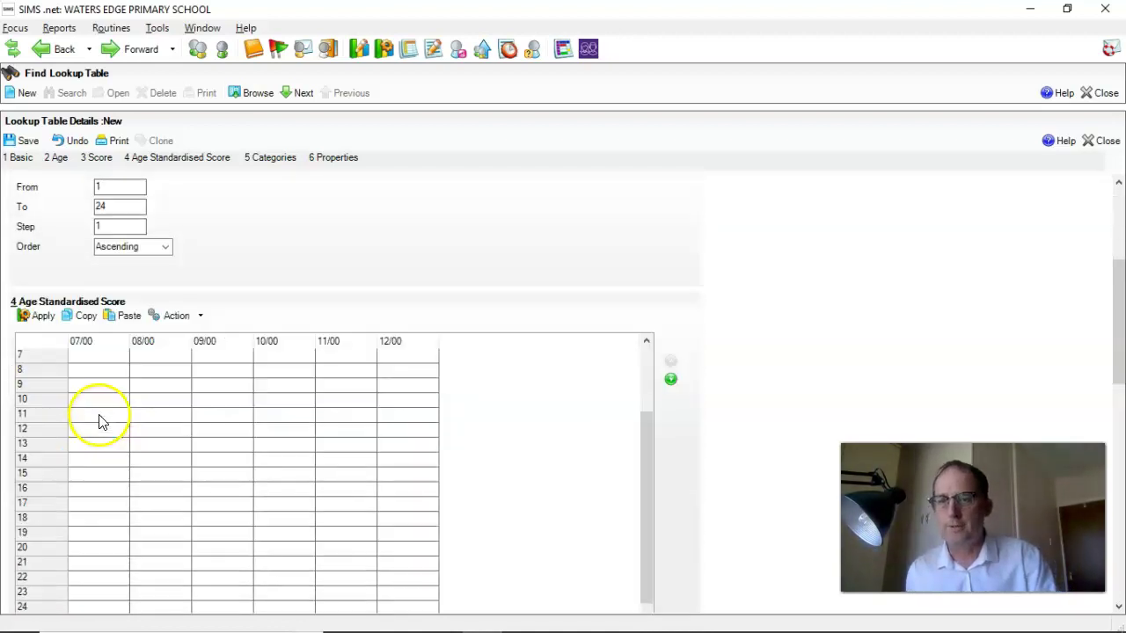
- Copy the blank Age Standardised Score grid to the clipboard
{"action": "left_click", "coordinate": [100, 388]}
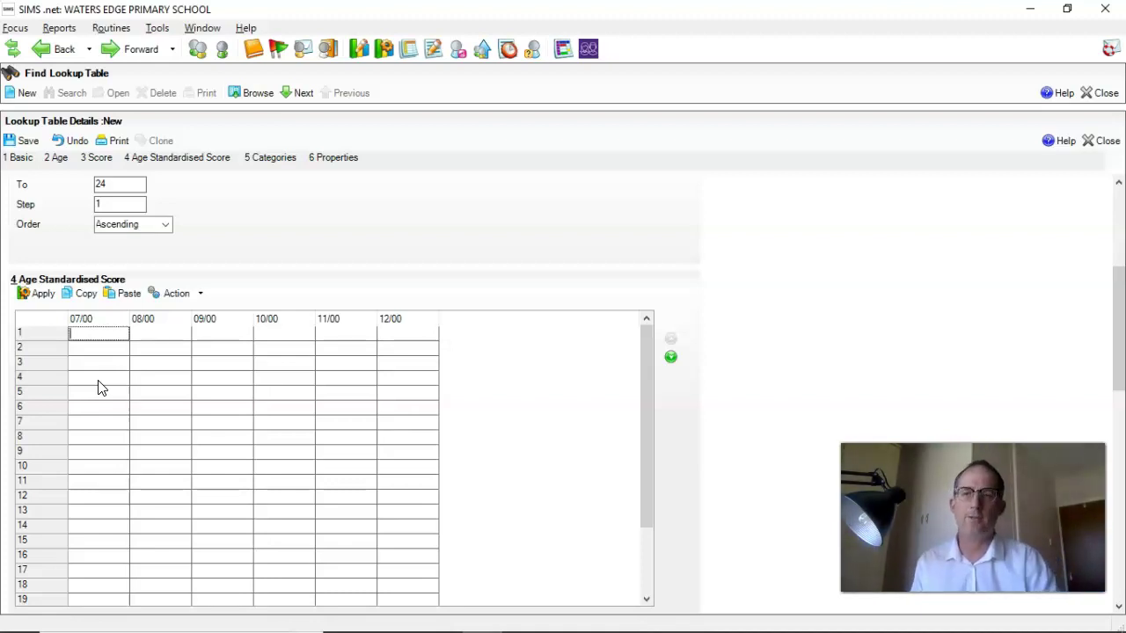
{"action": "left_click", "coordinate": [91, 301]}
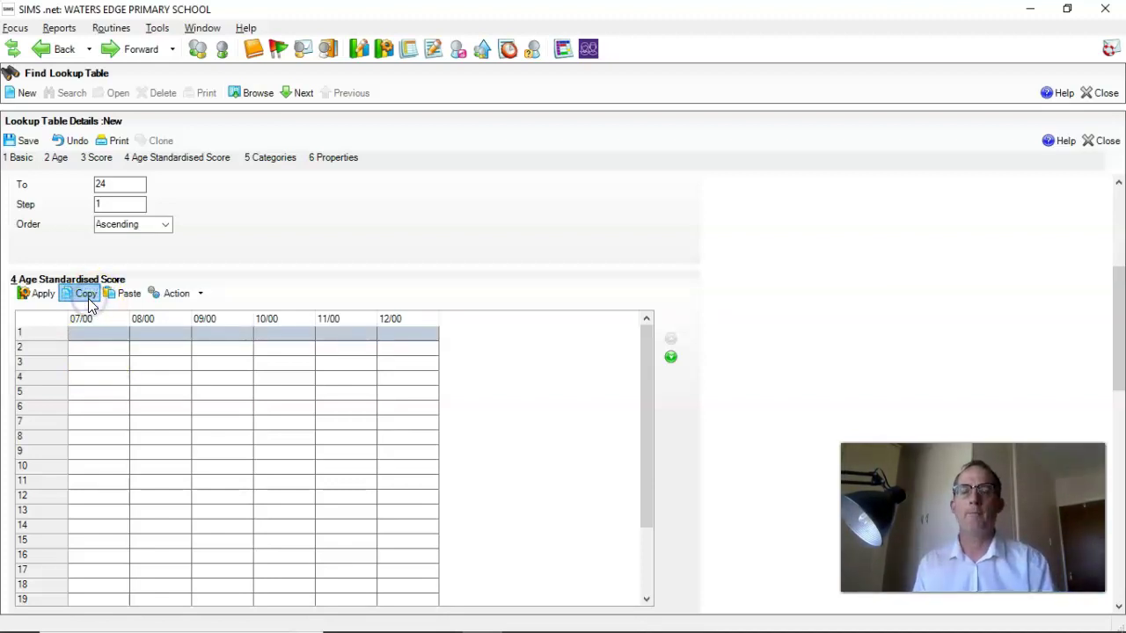
{"action": "left_click", "coordinate": [98, 305]}
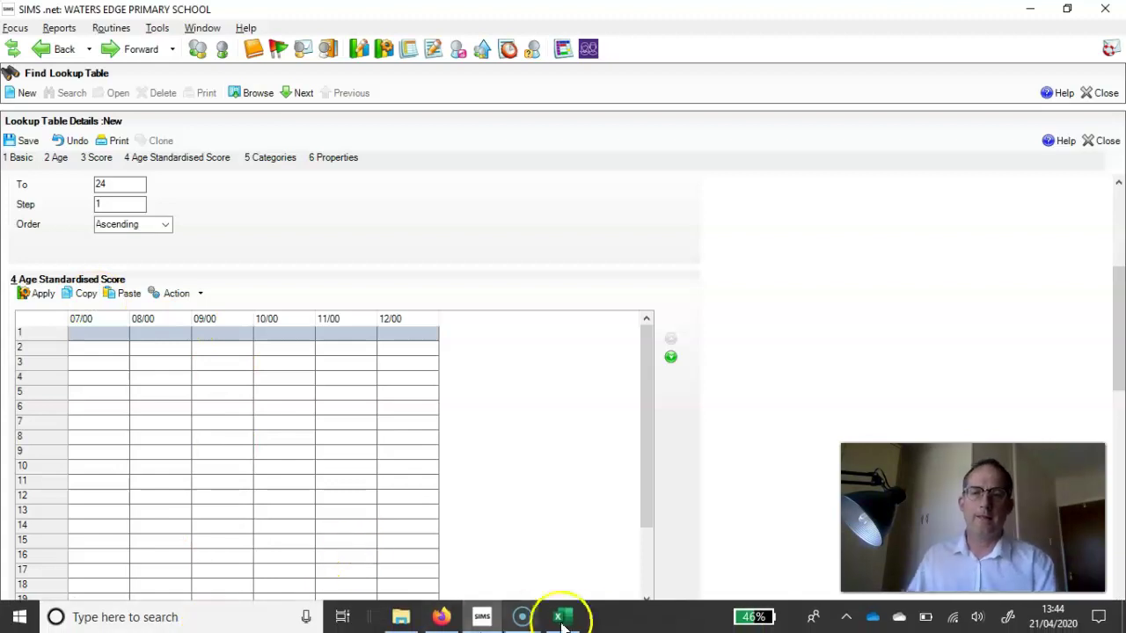
- Switch to Excel, add a new sheet to Book1 and paste the copied grid at cell B2
{"action": "left_click", "coordinate": [559, 619]}
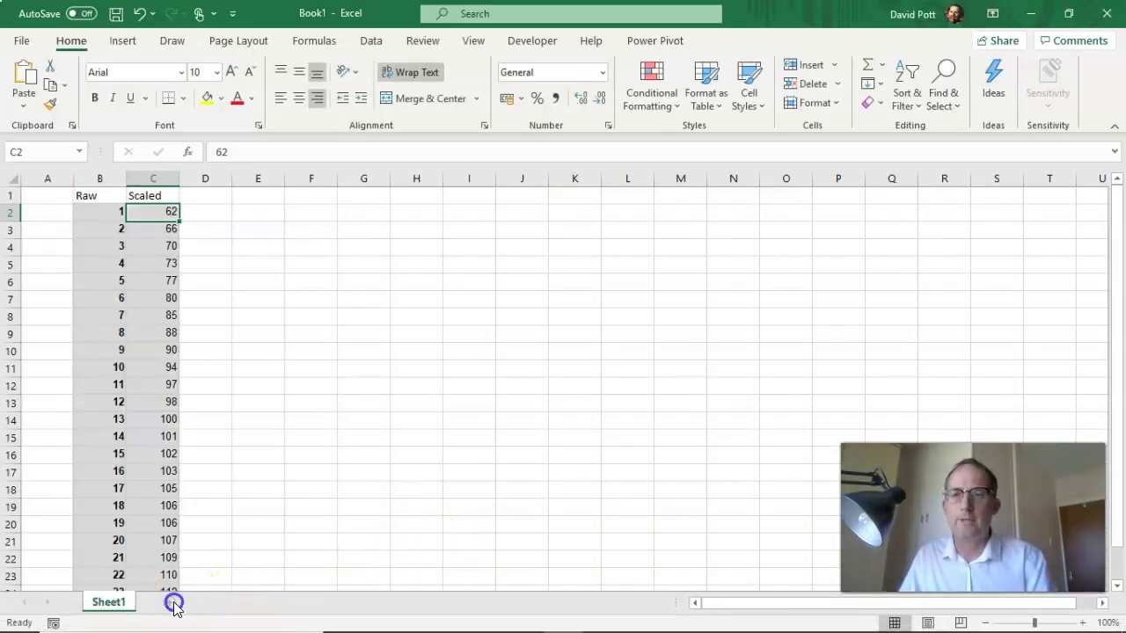
{"action": "left_click", "coordinate": [173, 603]}
{"action": "left_click", "coordinate": [109, 212]}
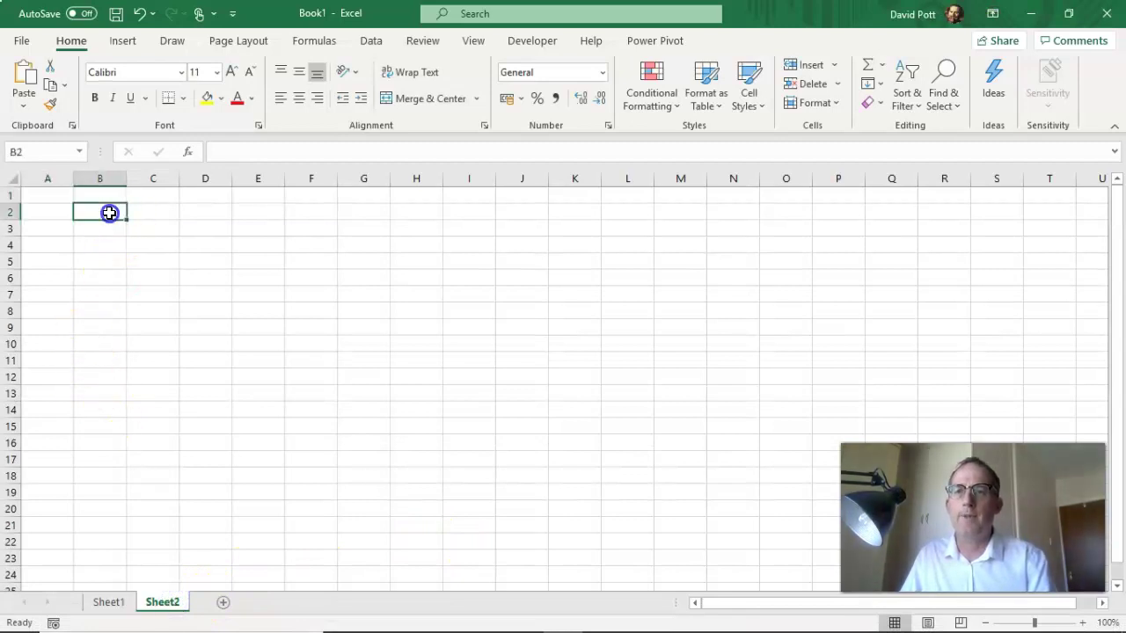
{"action": "key", "text": "ctrl+v"}
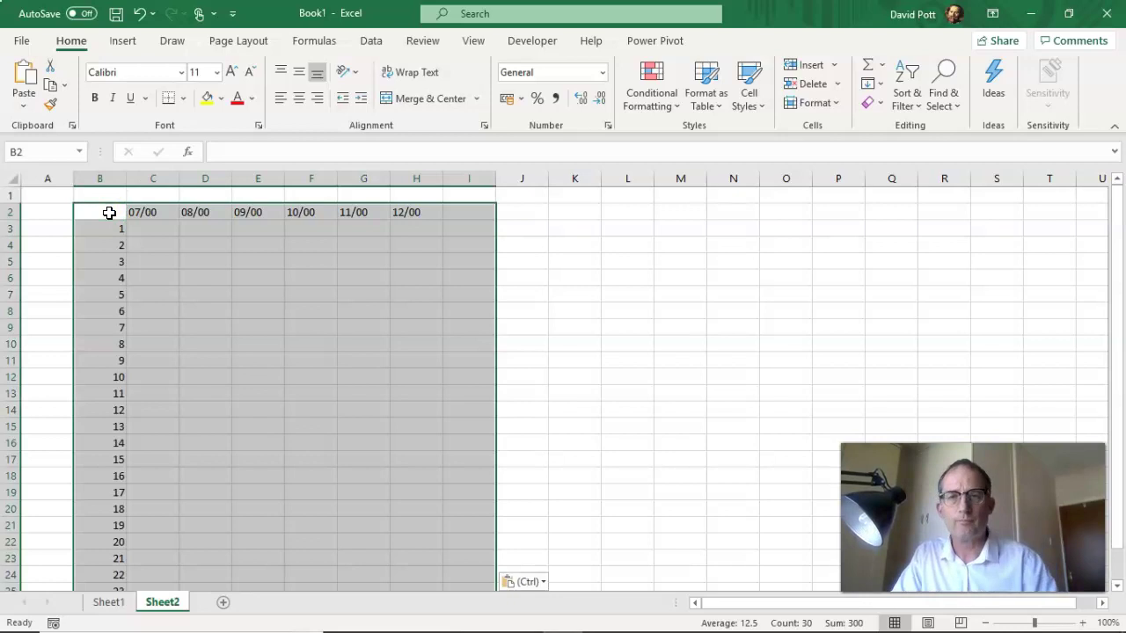
{"action": "left_click", "coordinate": [132, 227]}
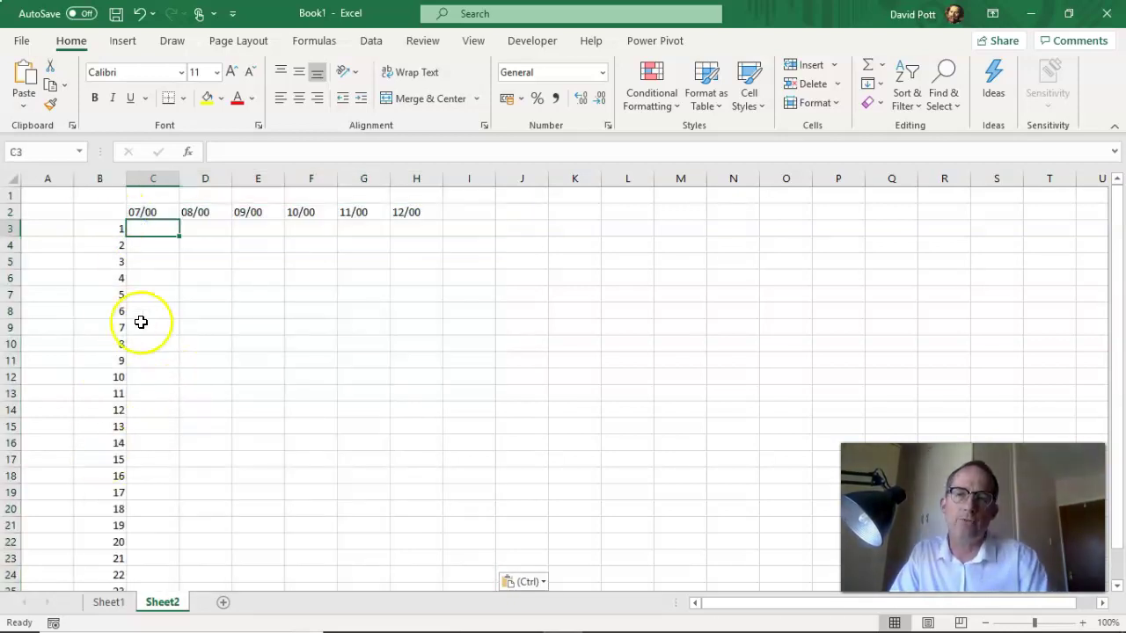
- Copy the scaled scores in cells C2 to C25 of Sheet1, leaving out the column heading
{"action": "left_click", "coordinate": [110, 604]}
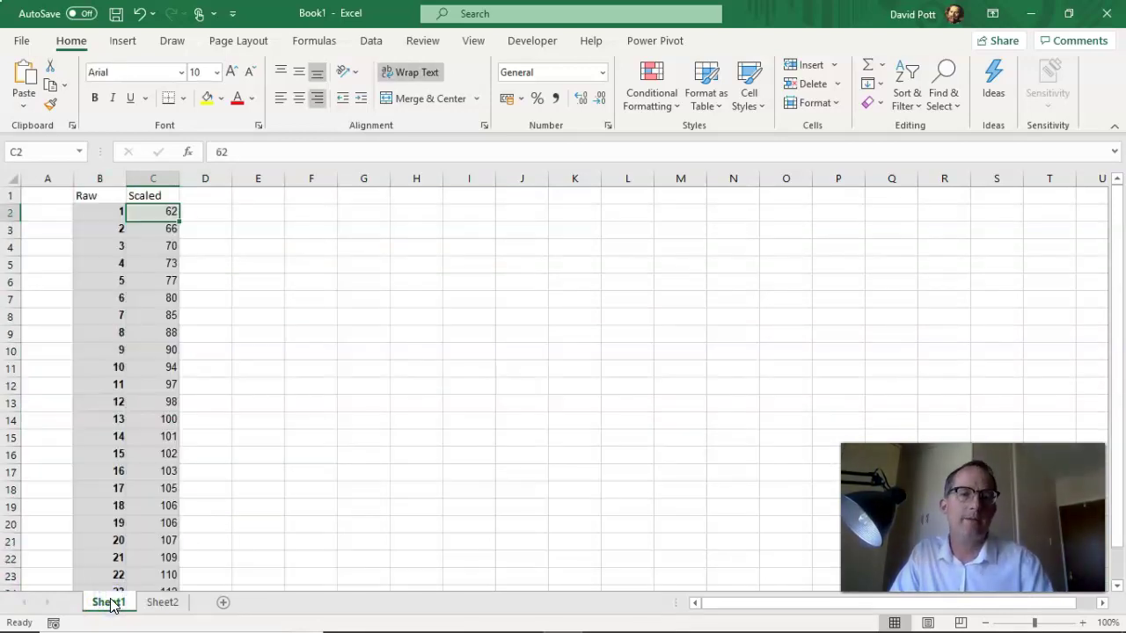
{"action": "left_click_drag", "start_coordinate": [282, 344], "coordinate": [166, 207]}
{"action": "left_click", "coordinate": [166, 207]}
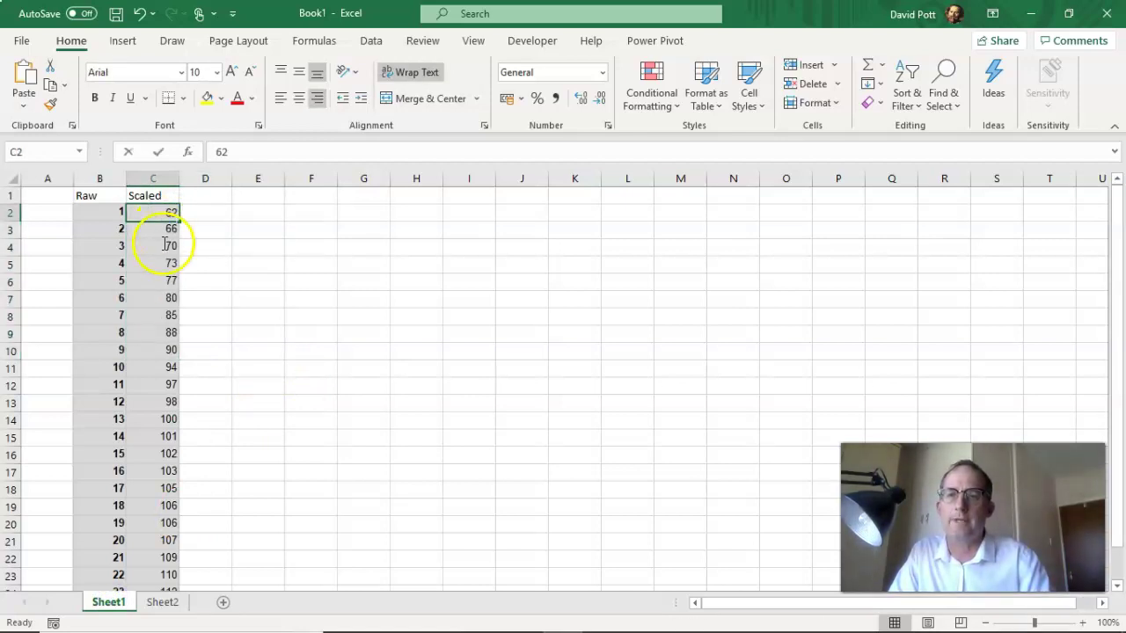
{"action": "left_click", "coordinate": [165, 246]}
{"action": "left_click_drag", "start_coordinate": [160, 212], "coordinate": [164, 556]}
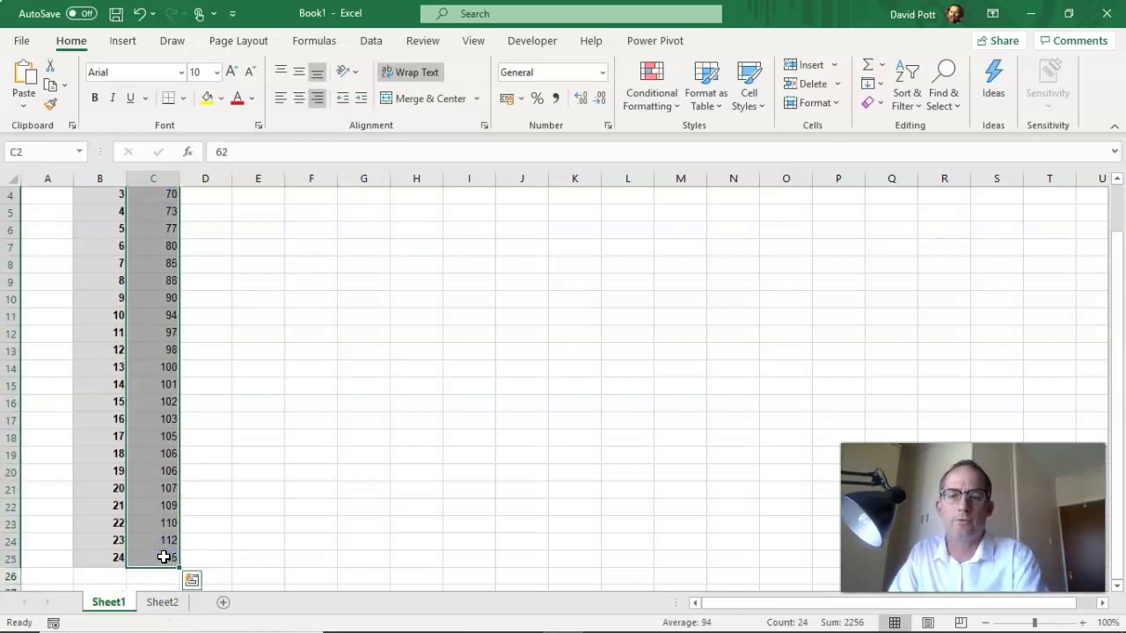
{"action": "key", "text": "ctrl+c"}
- Paste the scaled scores into Sheet2 under the 07/00 age heading, starting at cell C3
{"action": "left_click", "coordinate": [161, 602]}
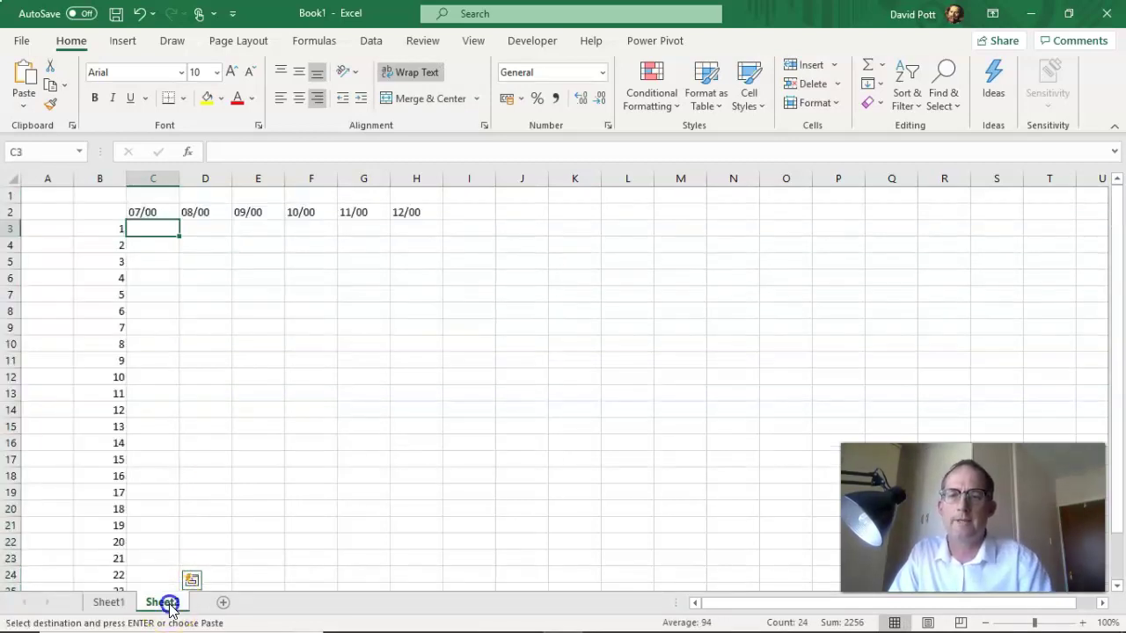
{"action": "left_click", "coordinate": [138, 234]}
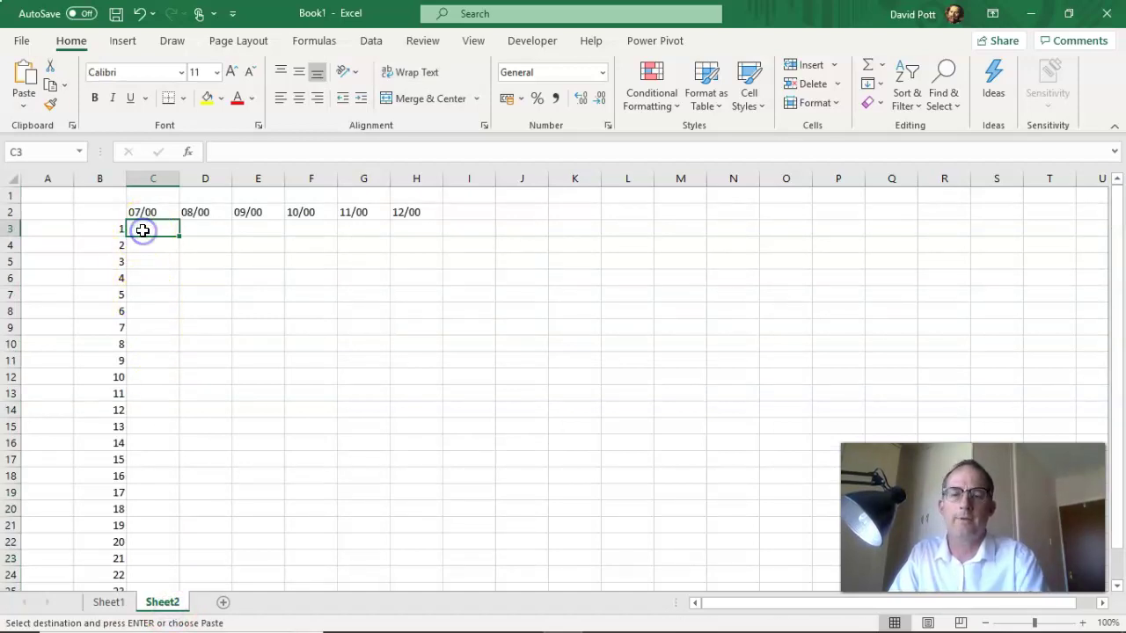
{"action": "key", "text": "ctrl+v"}
- Paste the same scaled scores under each remaining age heading from 08/00 to 12/00, starting at row 3 in columns D to H
{"action": "left_click", "coordinate": [197, 228]}
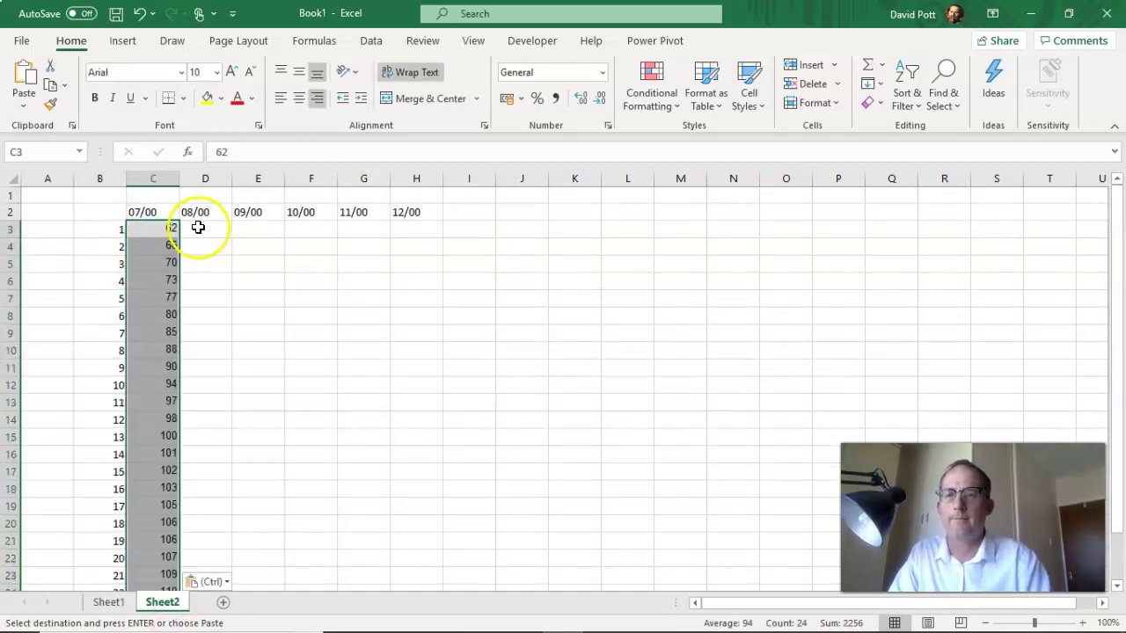
{"action": "key", "text": "ctrl+v"}
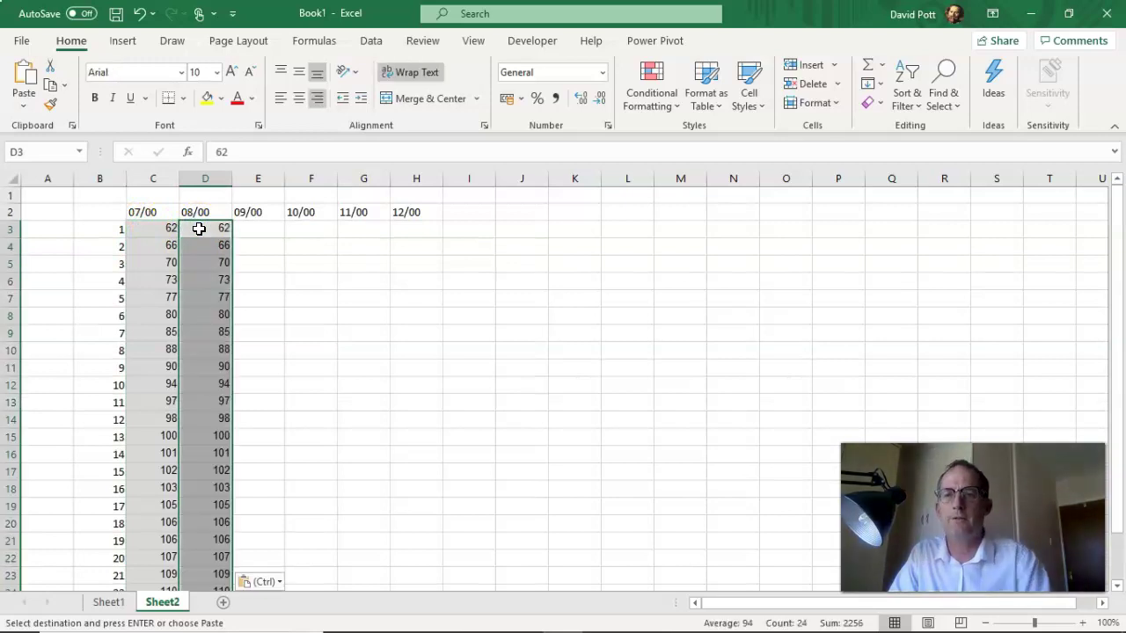
{"action": "left_click", "coordinate": [257, 232]}
{"action": "key", "text": "ctrl+v"}
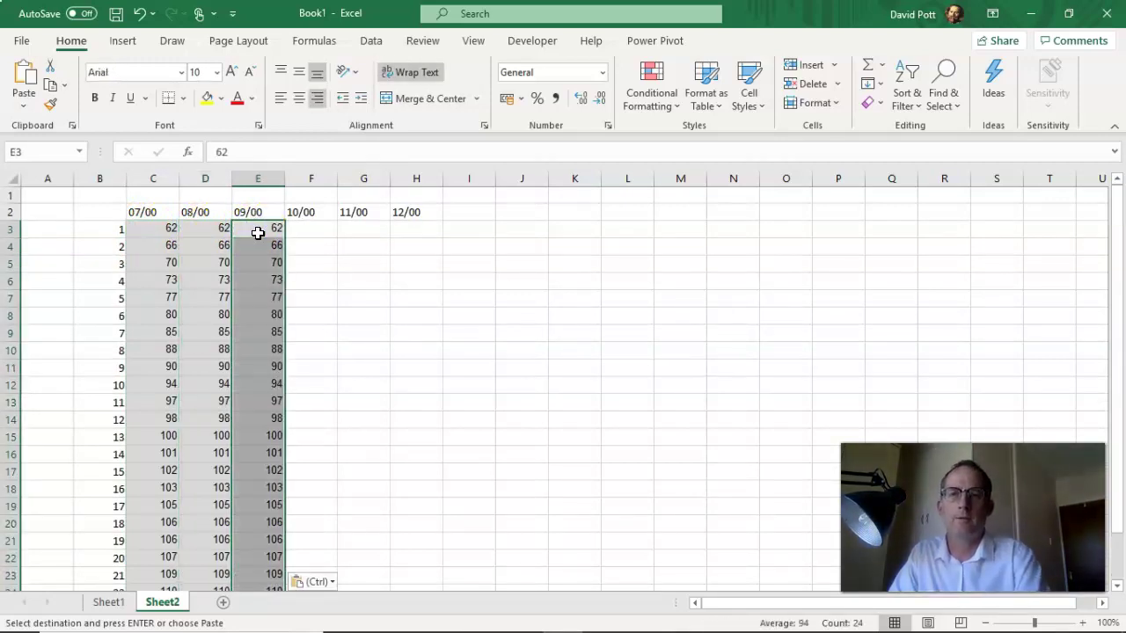
{"action": "left_click", "coordinate": [322, 229]}
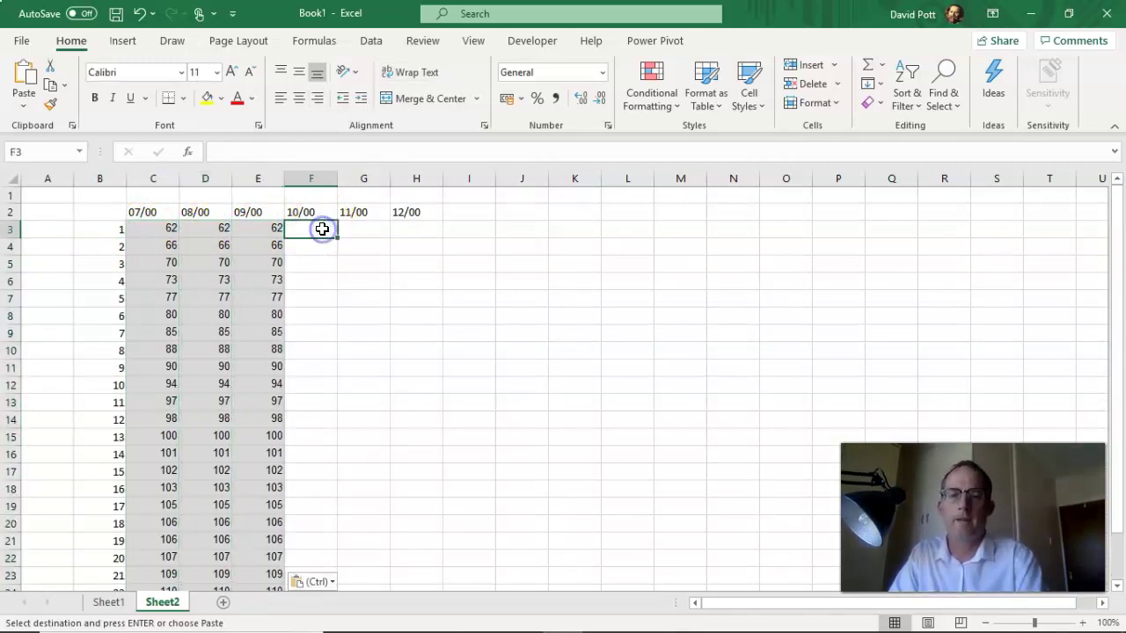
{"action": "key", "text": "ctrl+v"}
{"action": "left_click", "coordinate": [355, 230]}
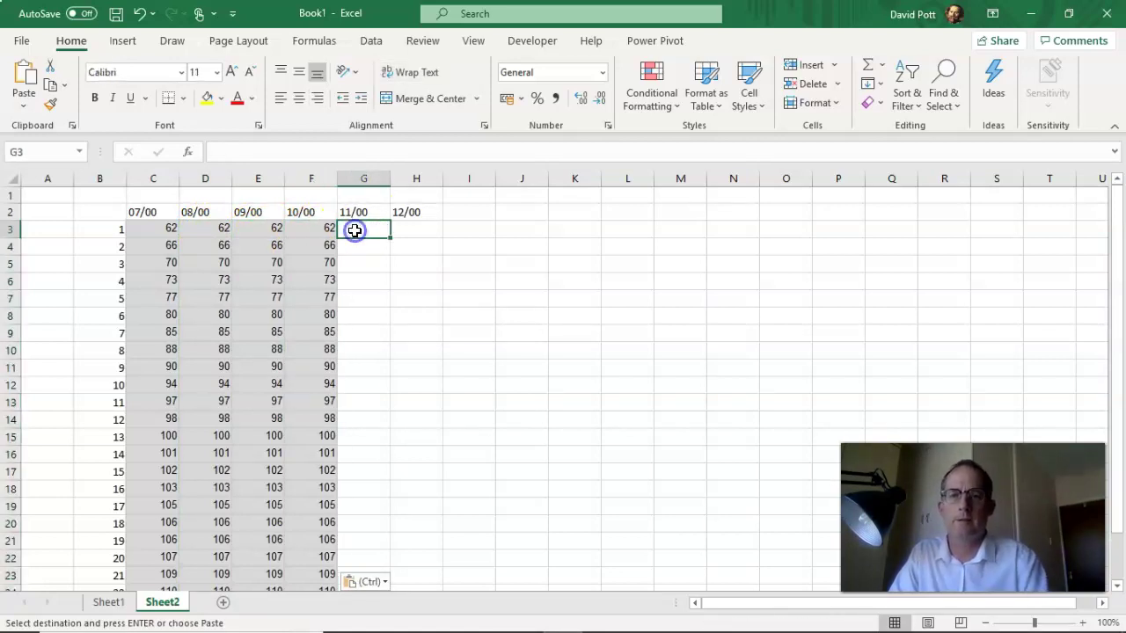
{"action": "key", "text": "ctrl+v"}
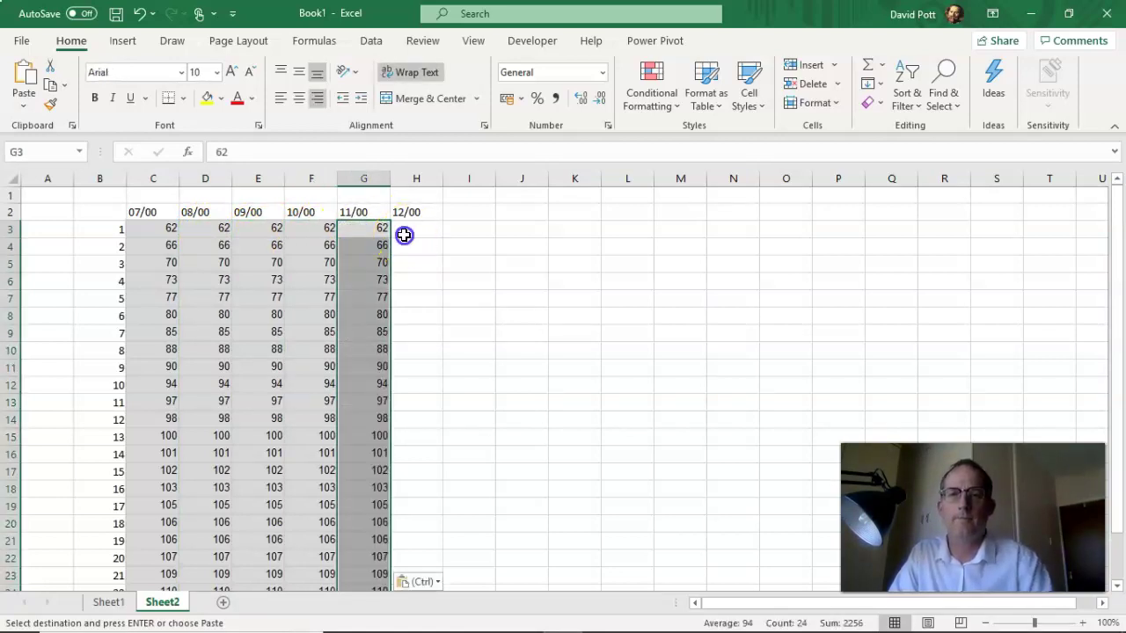
{"action": "left_click", "coordinate": [403, 230]}
{"action": "key", "text": "ctrl+v"}
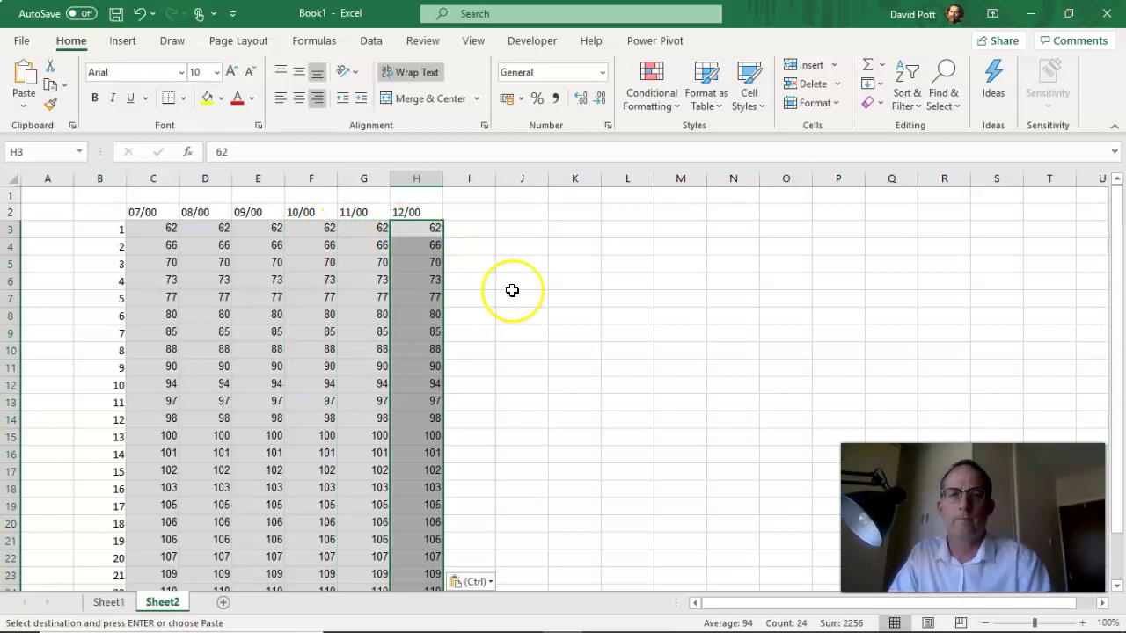
- Copy the completed grid B2:H26 on Sheet2, including the age headings and raw scores
{"action": "scroll", "coordinate": [512, 290], "scroll_direction": "down", "scroll_amount": 1}
{"action": "scroll", "coordinate": [512, 291], "scroll_direction": "down", "scroll_amount": 2}
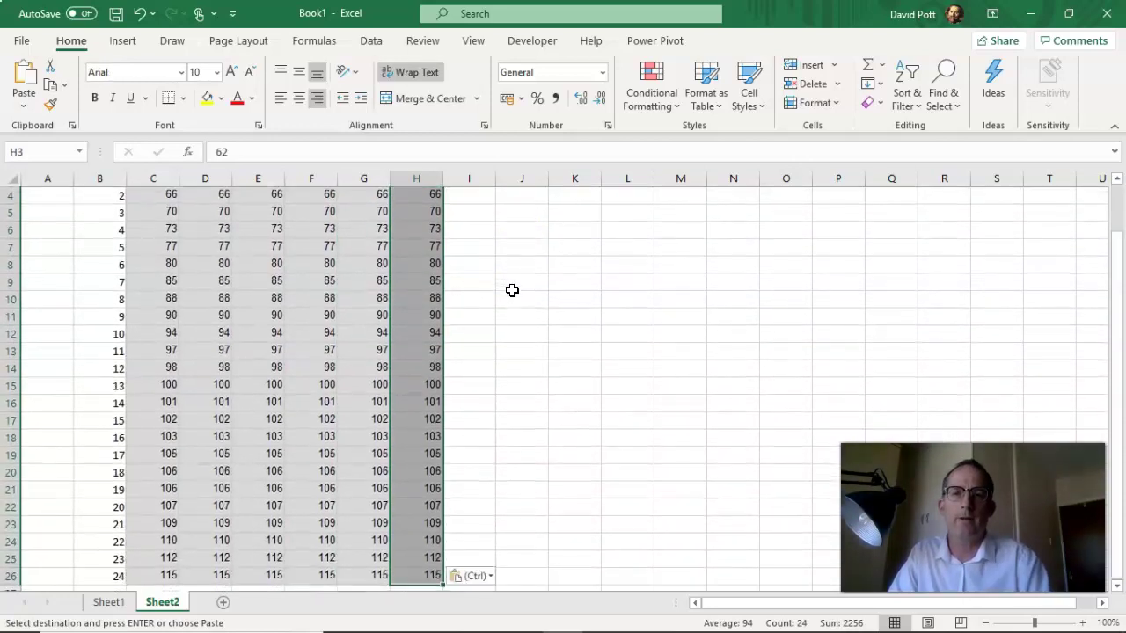
{"action": "left_click", "coordinate": [528, 490]}
{"action": "left_click_drag", "start_coordinate": [429, 505], "coordinate": [120, 210]}
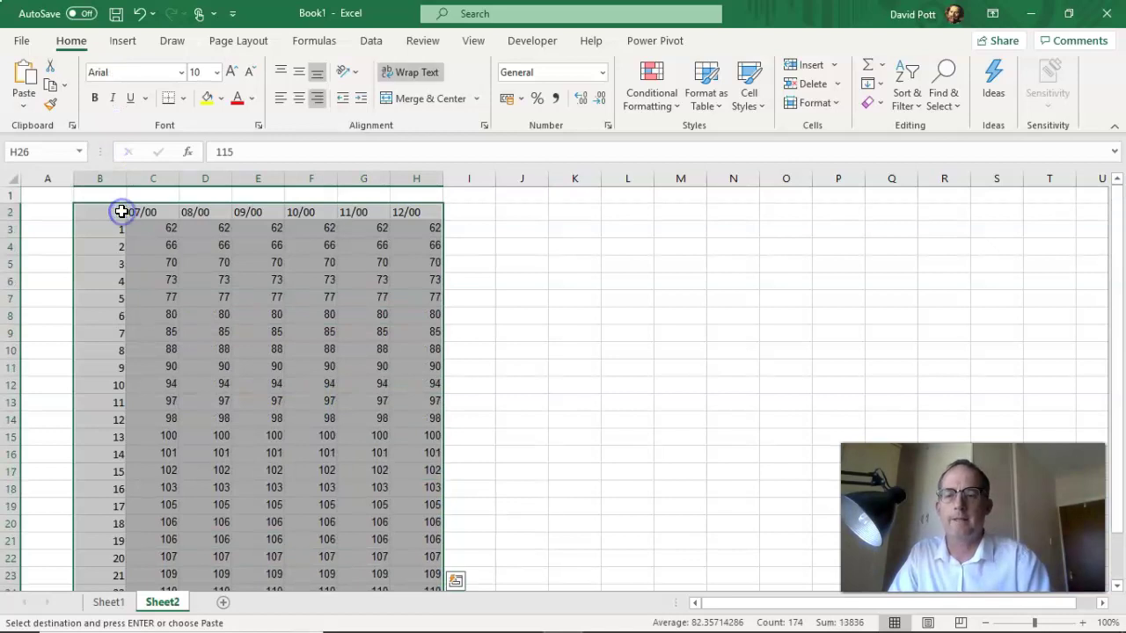
{"action": "key", "text": "ctrl+c"}
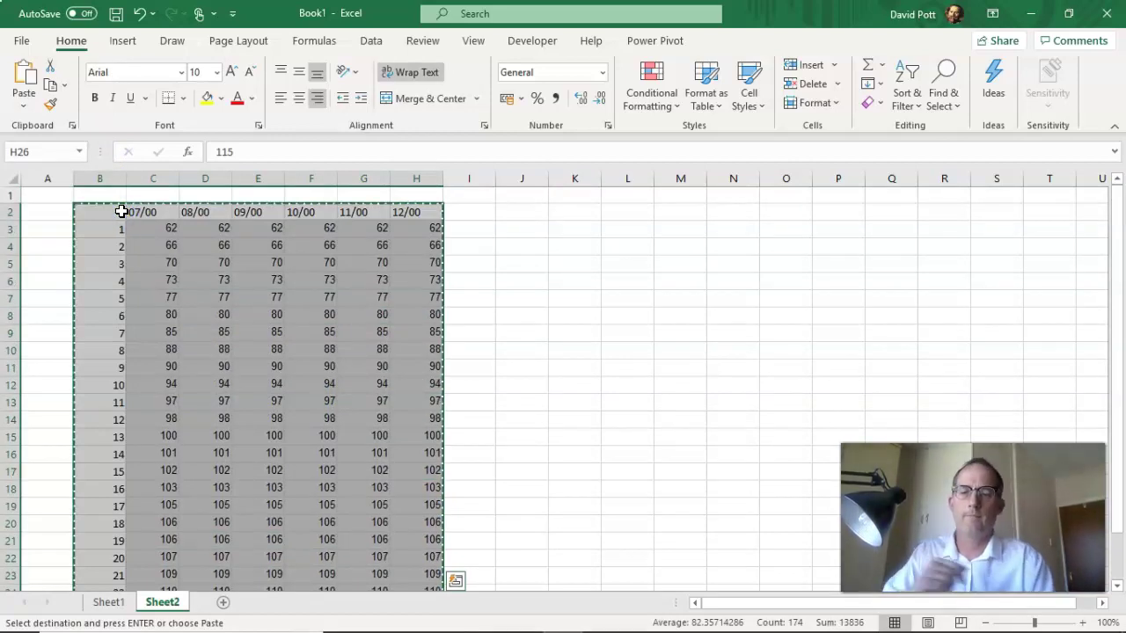
- Switch to SIMS and paste the copied grid into the Age Standardised Score section, agreeing to replace its existing data
{"action": "key", "text": "alt+Tab"}
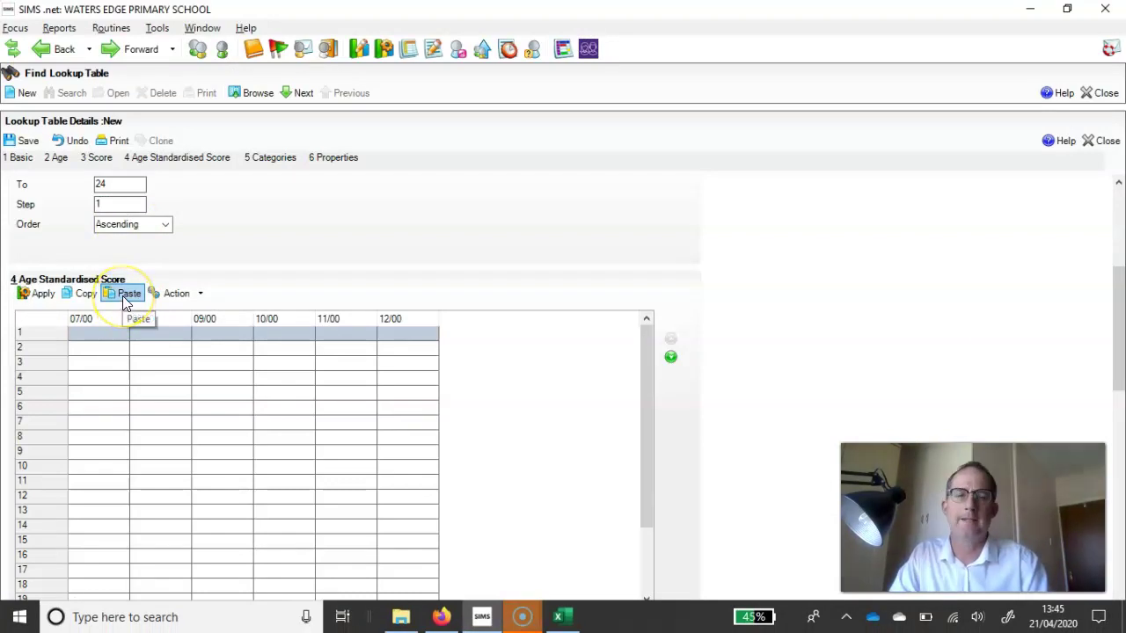
{"action": "left_click", "coordinate": [124, 299]}
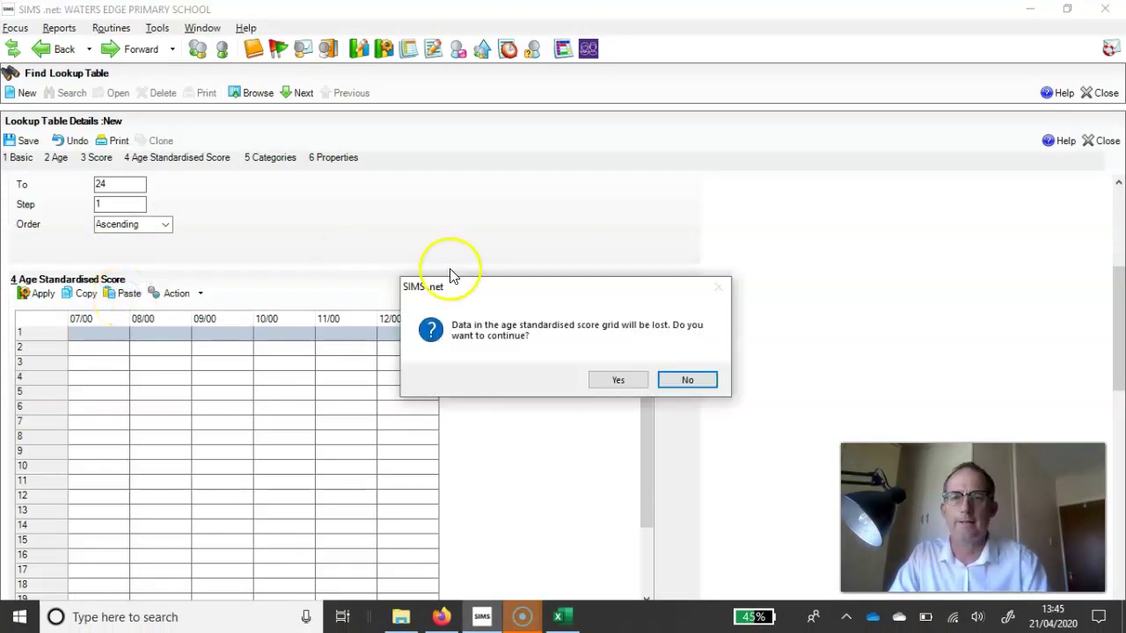
{"action": "left_click", "coordinate": [619, 382]}
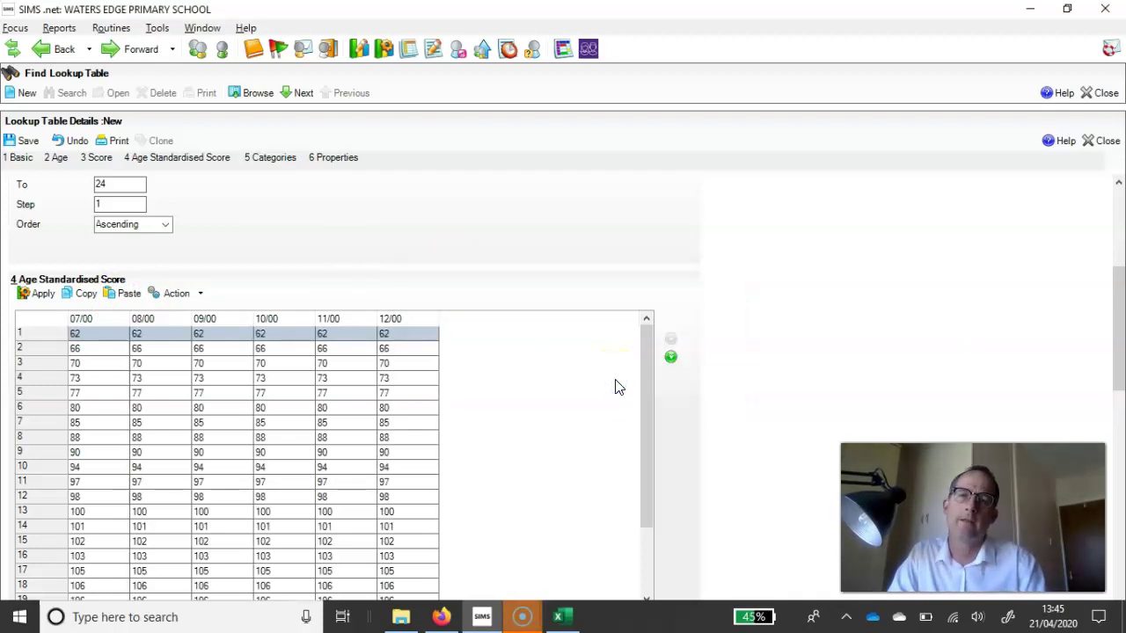
- Look over the filled Age Standardised Score grid and save the lookup table "#Demo Lookup non age related"
{"action": "scroll", "coordinate": [530, 372], "scroll_direction": "down", "scroll_amount": 5}
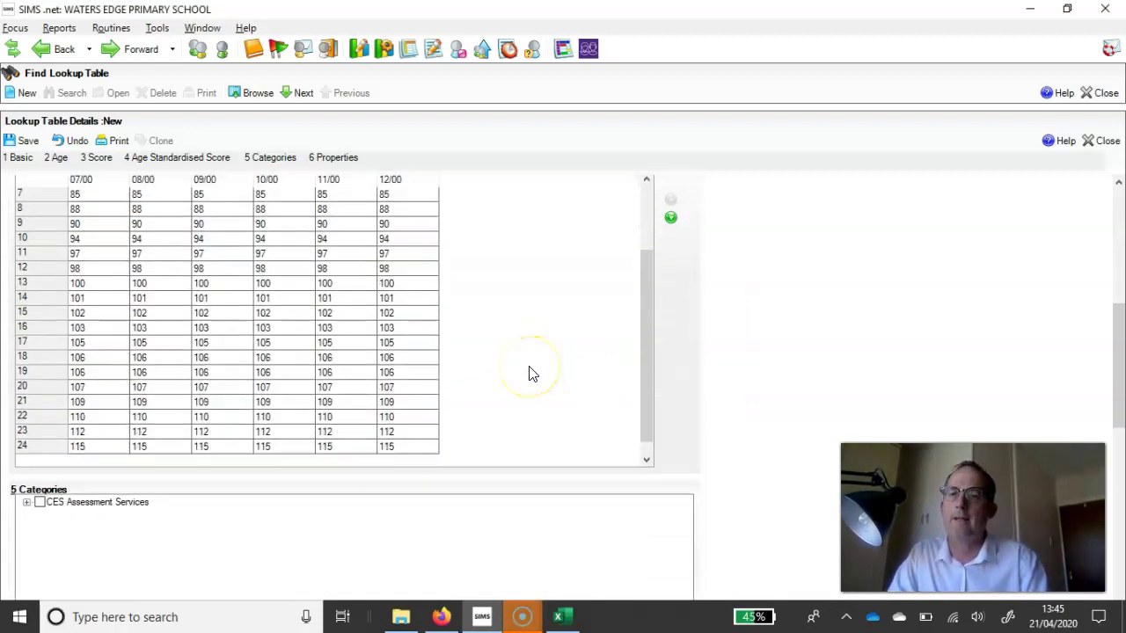
{"action": "scroll", "coordinate": [530, 372], "scroll_direction": "up", "scroll_amount": 3}
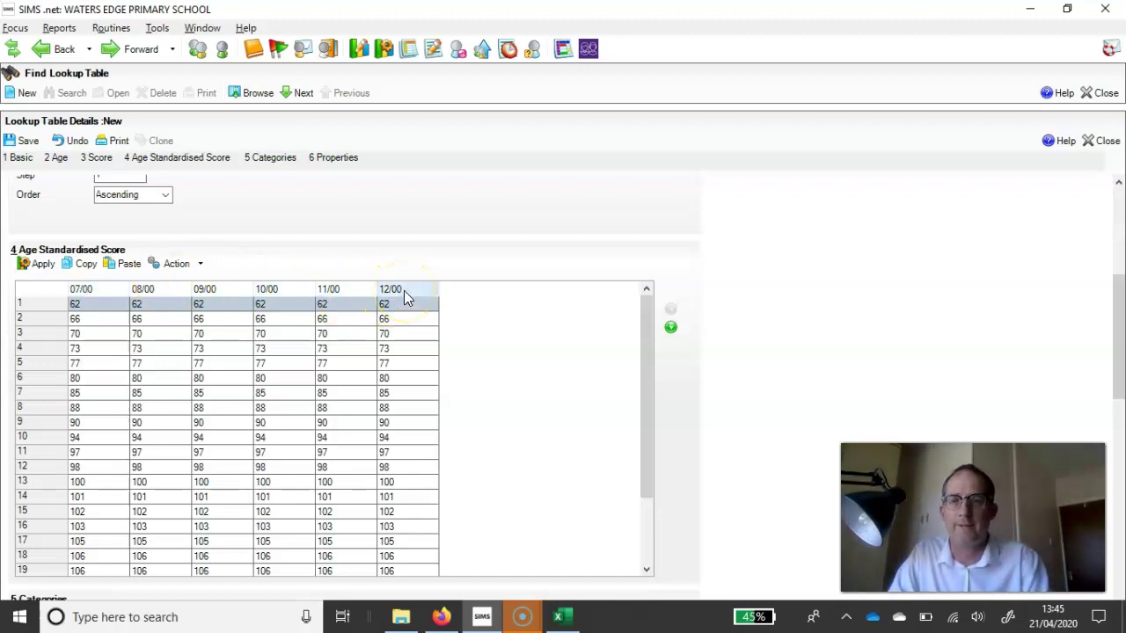
{"action": "scroll", "coordinate": [508, 365], "scroll_direction": "down", "scroll_amount": 3}
{"action": "scroll", "coordinate": [507, 365], "scroll_direction": "up", "scroll_amount": 6}
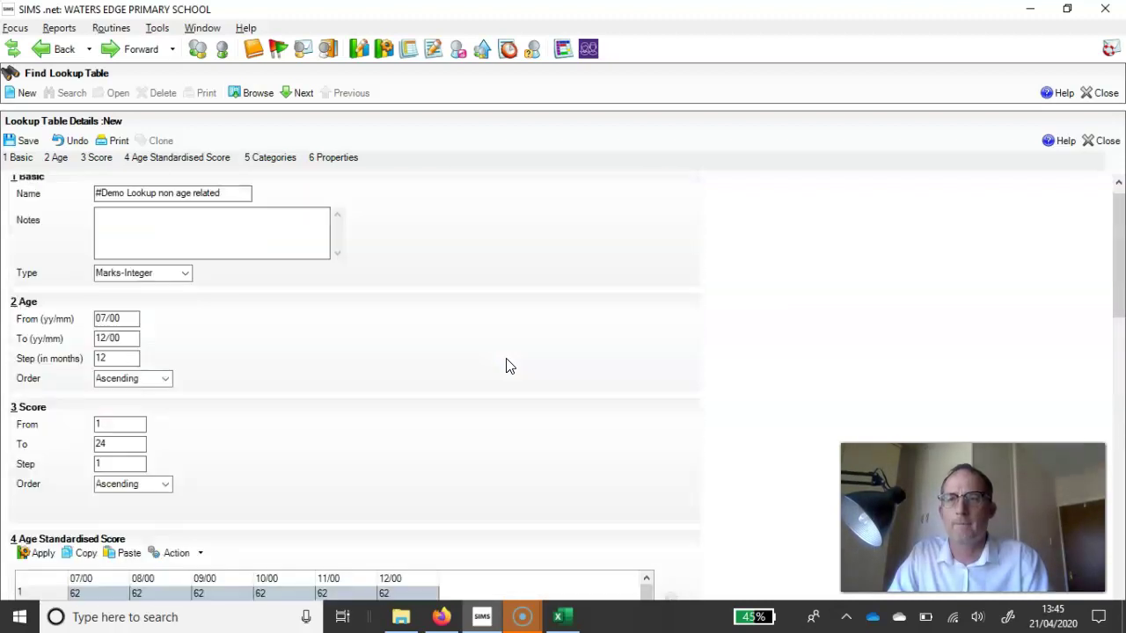
{"action": "left_click", "coordinate": [20, 141]}
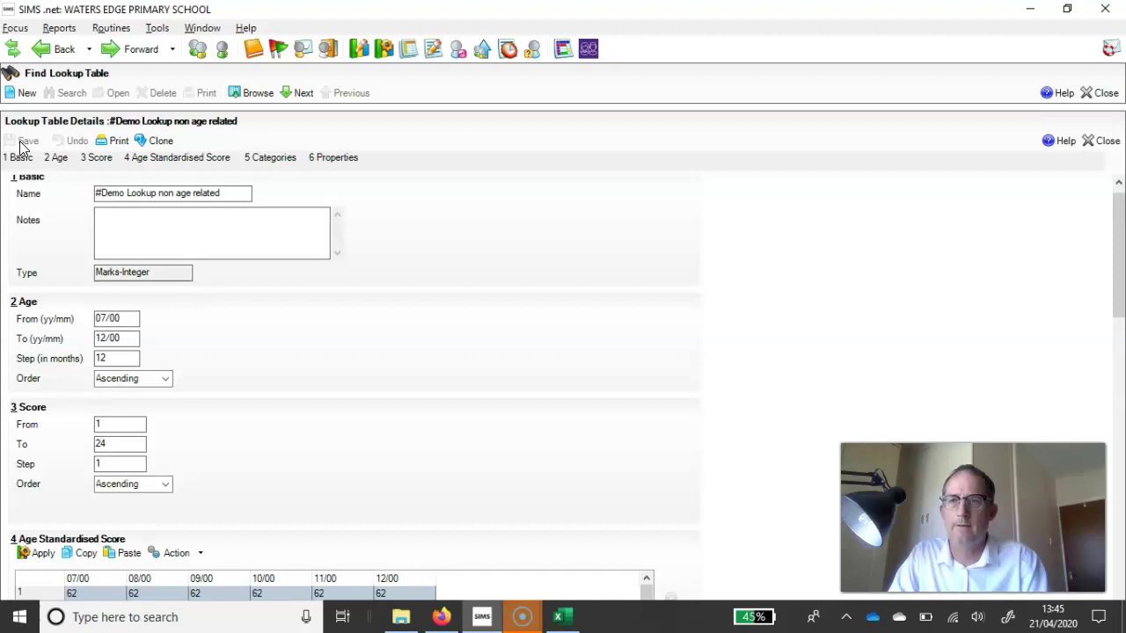